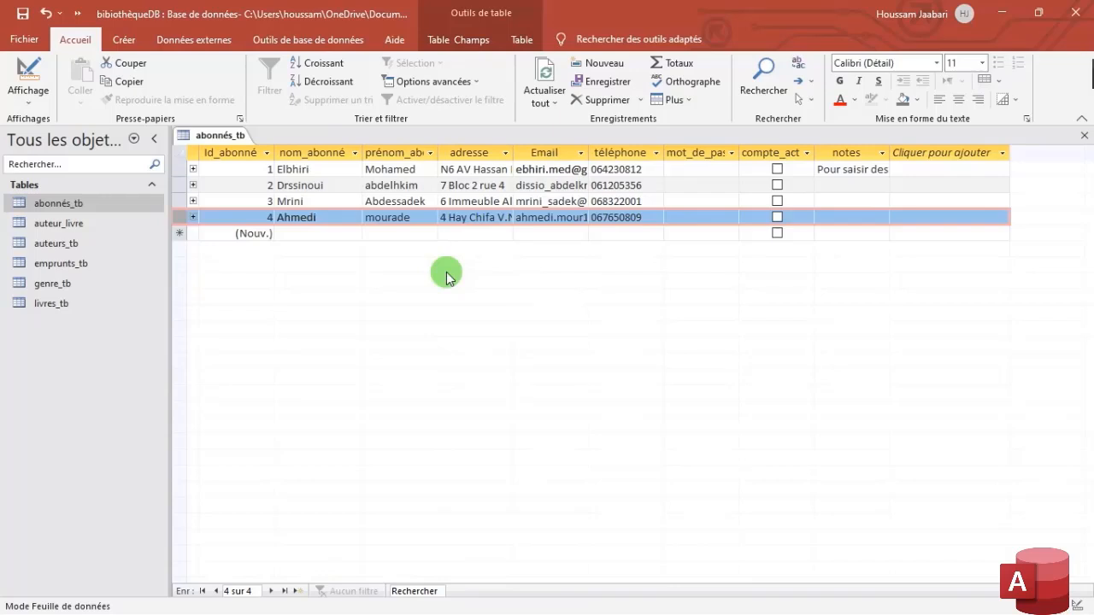
- In the abonnés_tb table's design view, apply the predefined Mot de passe input mask to the mot_de_passe field
{"action": "left_click", "coordinate": [26, 103]}
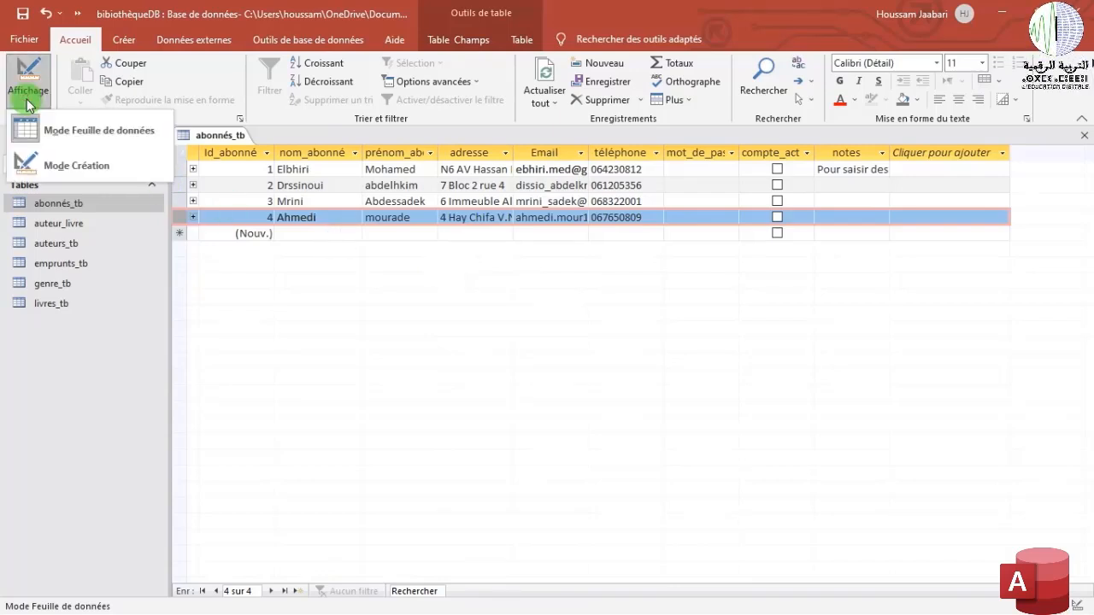
{"action": "left_click", "coordinate": [84, 167]}
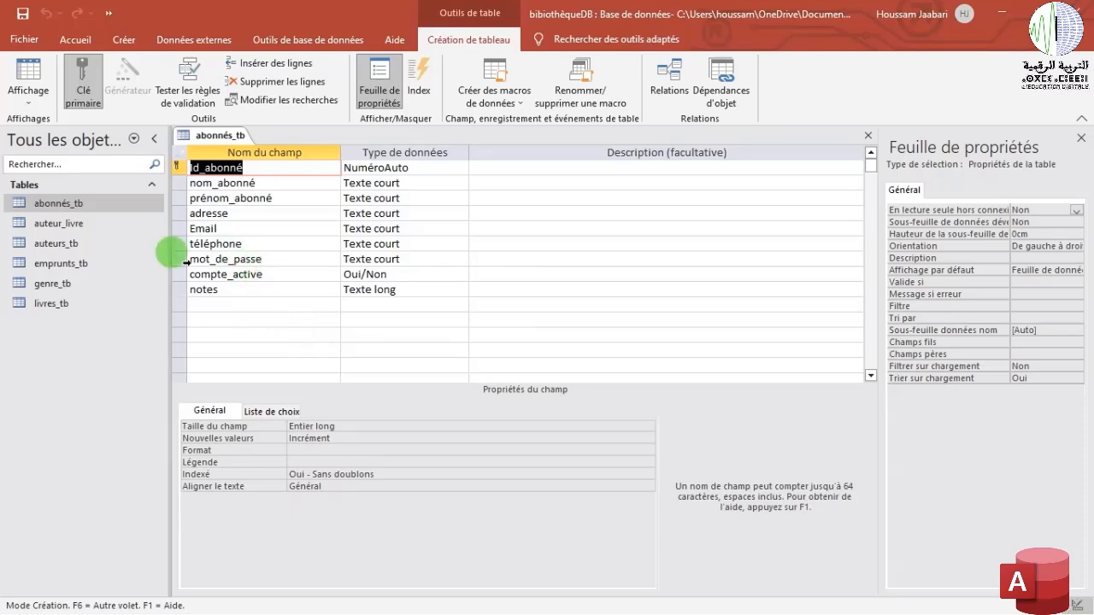
{"action": "left_click", "coordinate": [361, 261]}
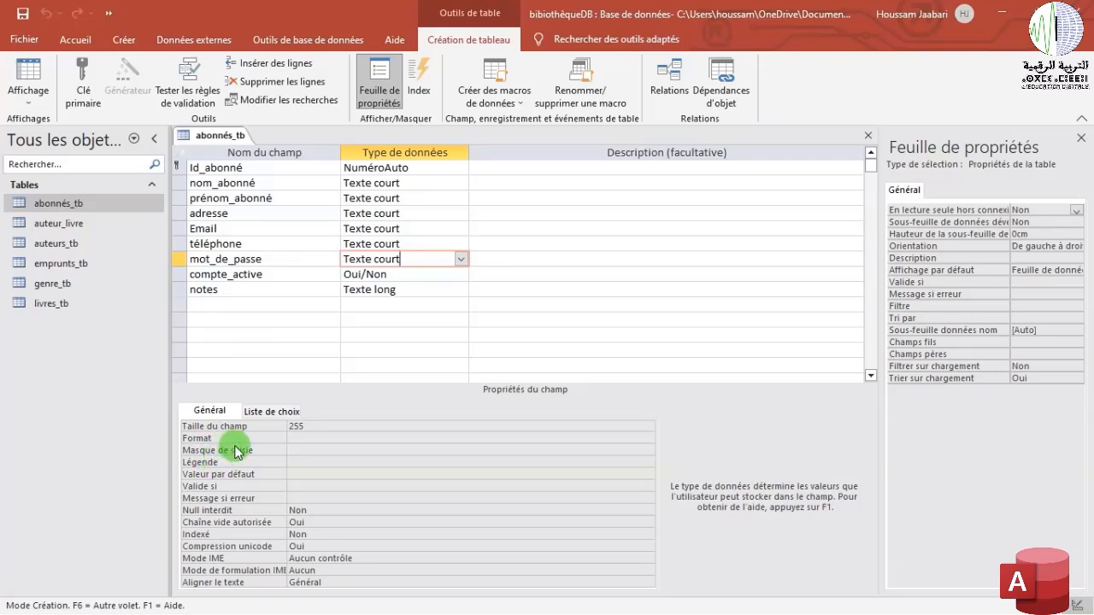
{"action": "left_click", "coordinate": [291, 450]}
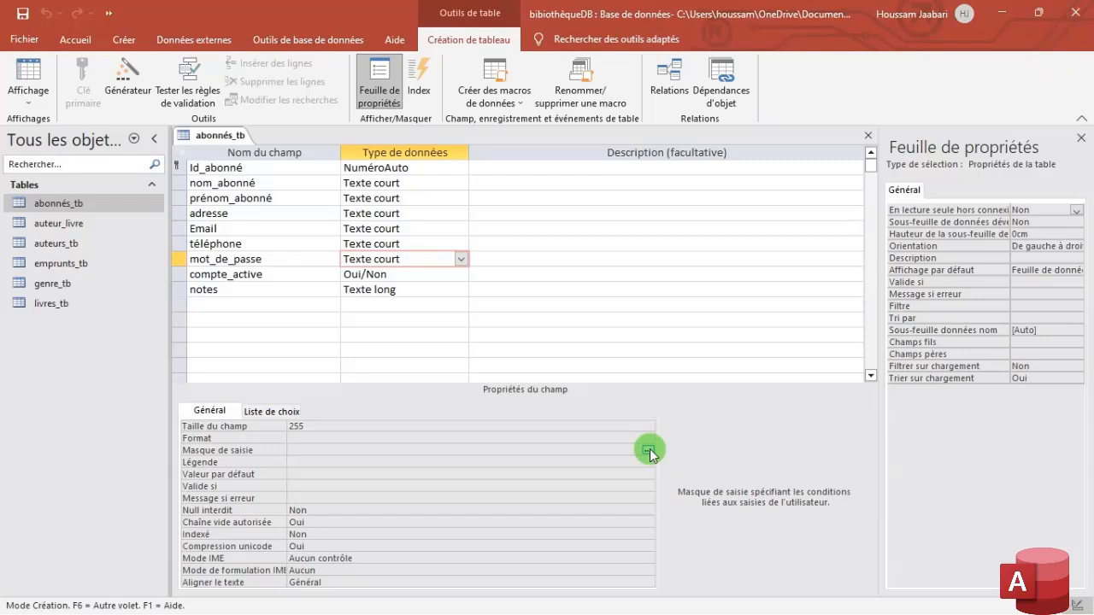
{"action": "left_click", "coordinate": [648, 449]}
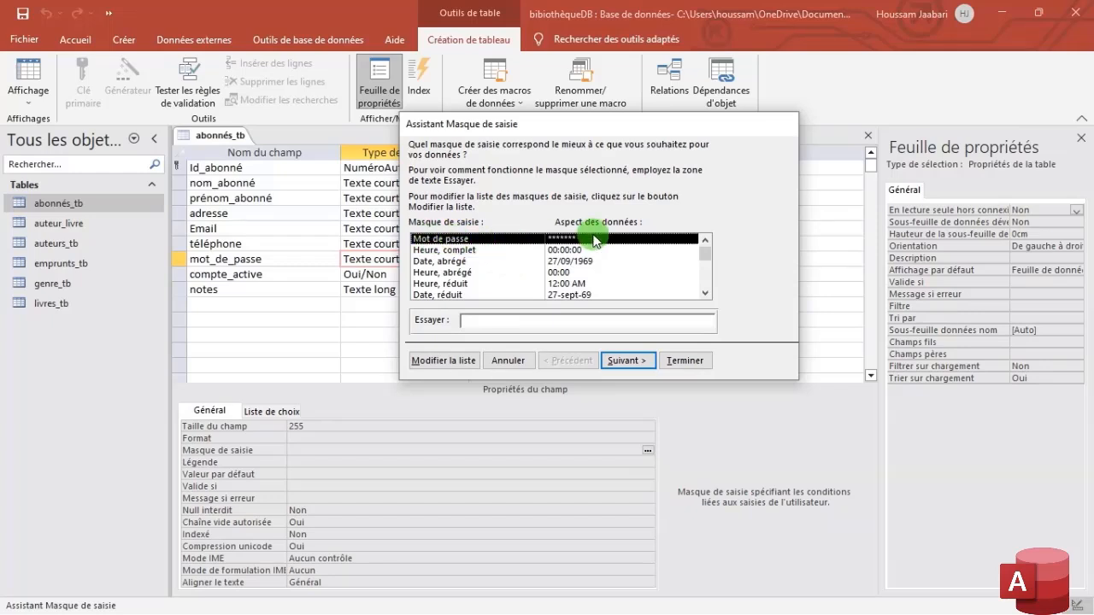
{"action": "left_click", "coordinate": [628, 362]}
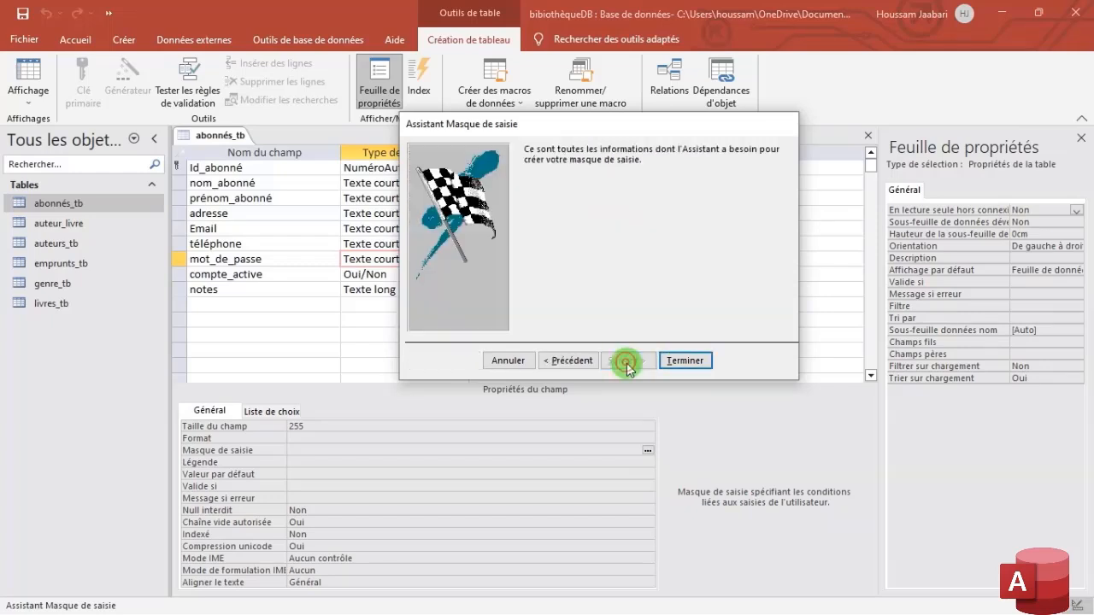
{"action": "left_click", "coordinate": [683, 361]}
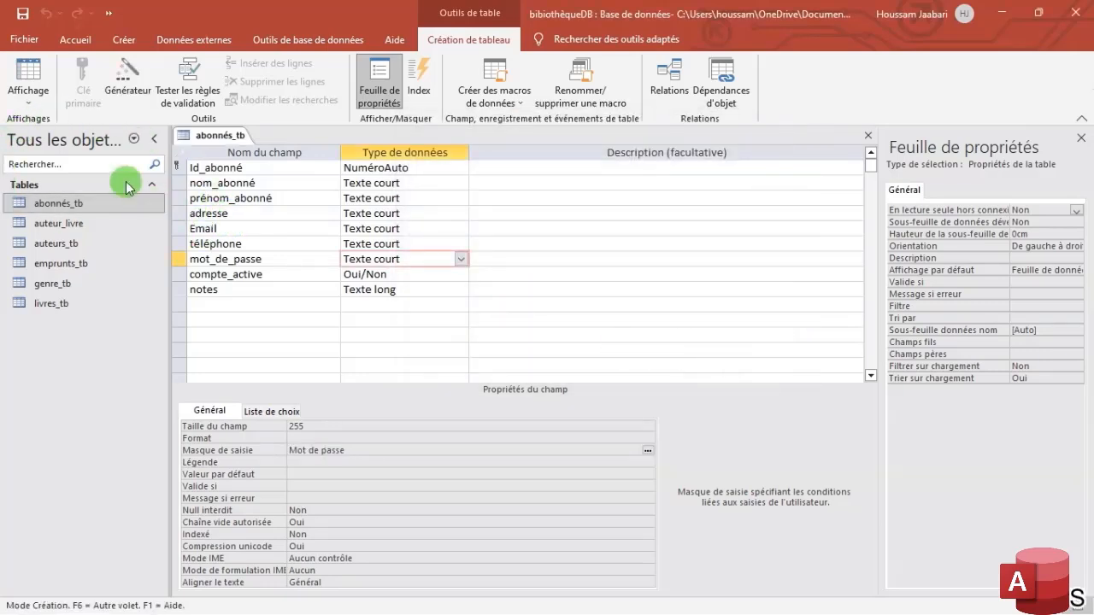
- Return abonnés_tb to datasheet view and enter a password in the first record's mot_de_passe field
{"action": "left_click", "coordinate": [39, 96]}
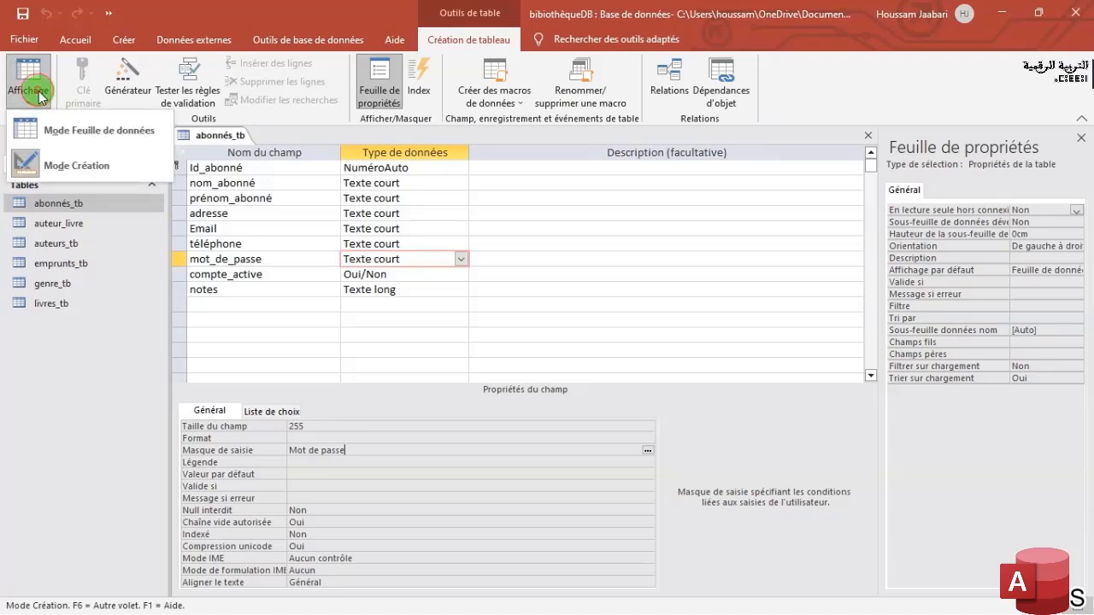
{"action": "left_click", "coordinate": [80, 132]}
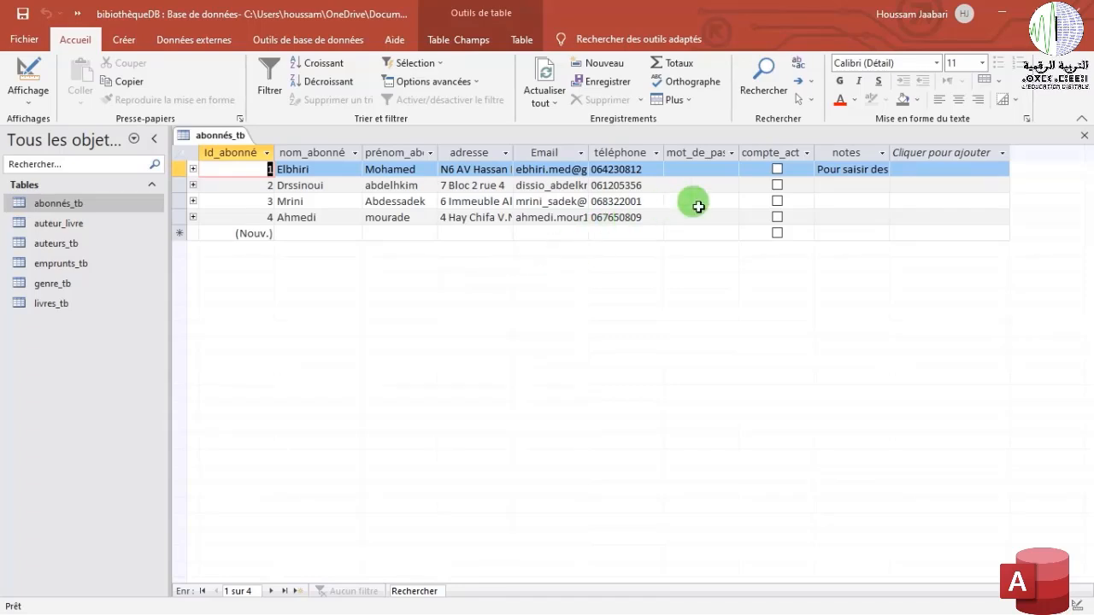
{"action": "left_click", "coordinate": [708, 170]}
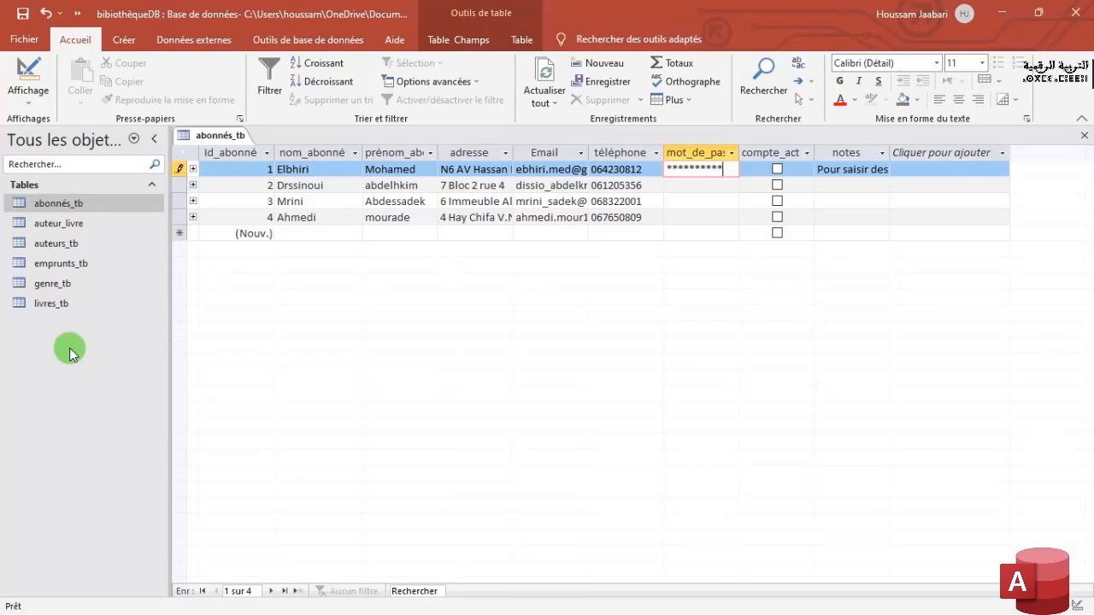
- Open the emprunts_tb table, fit the Date_emprunt column to its contents, and examine the date format in the first record
{"action": "double_click", "coordinate": [51, 265]}
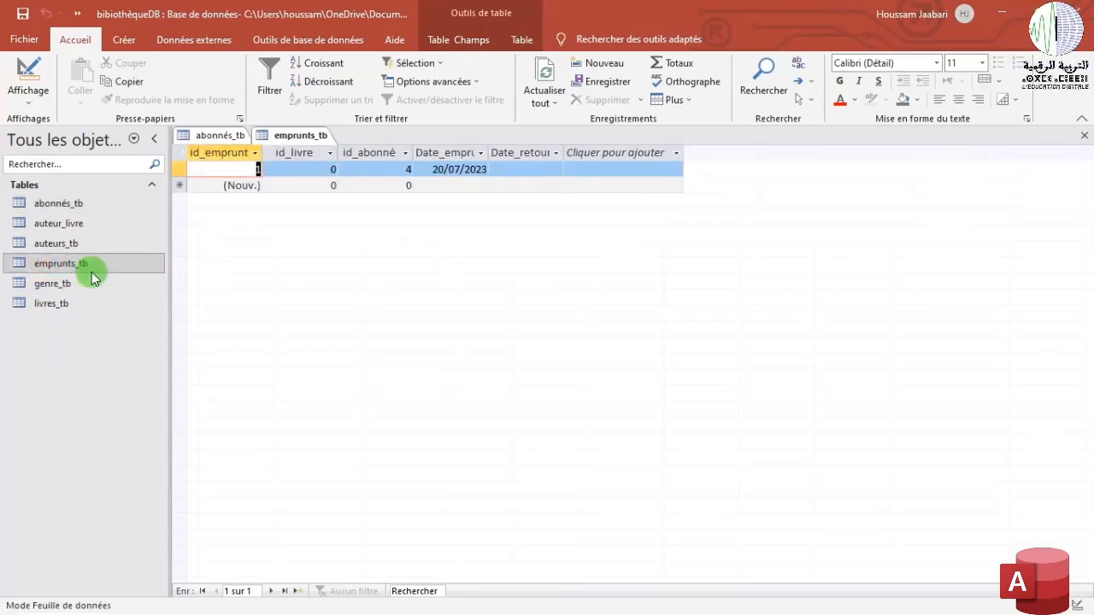
{"action": "double_click", "coordinate": [487, 154]}
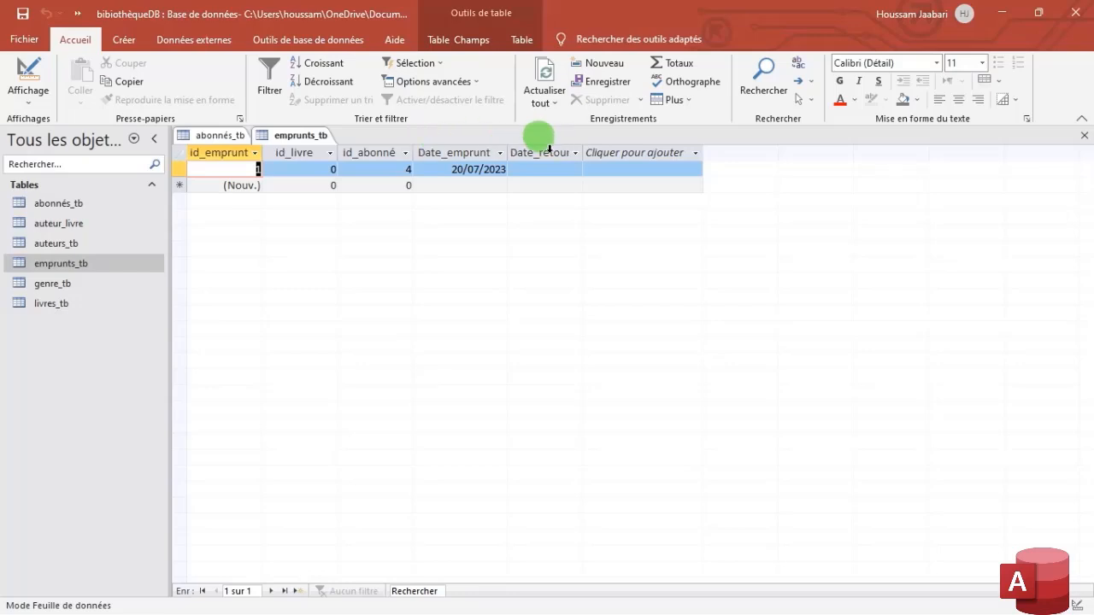
{"action": "left_click", "coordinate": [460, 171]}
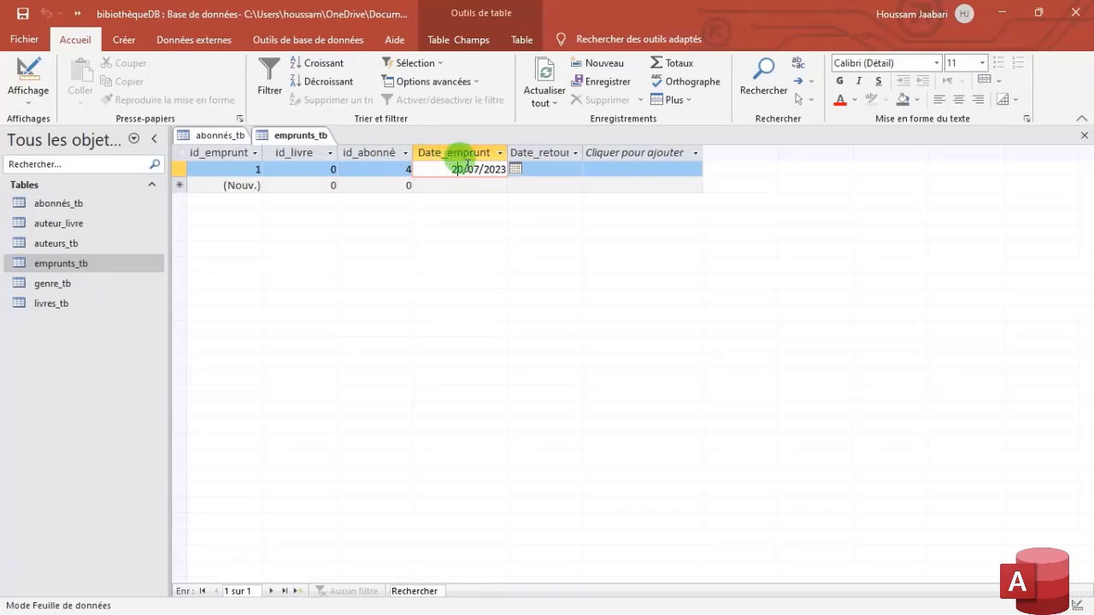
{"action": "left_click_drag", "start_coordinate": [446, 171], "coordinate": [507, 171]}
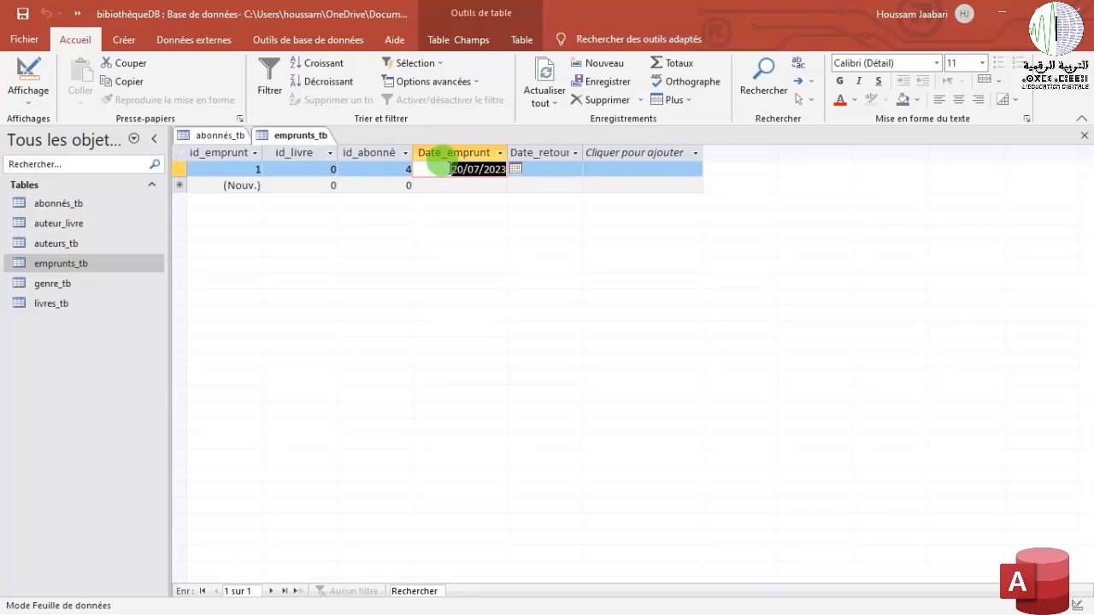
{"action": "left_click_drag", "start_coordinate": [450, 170], "coordinate": [467, 166]}
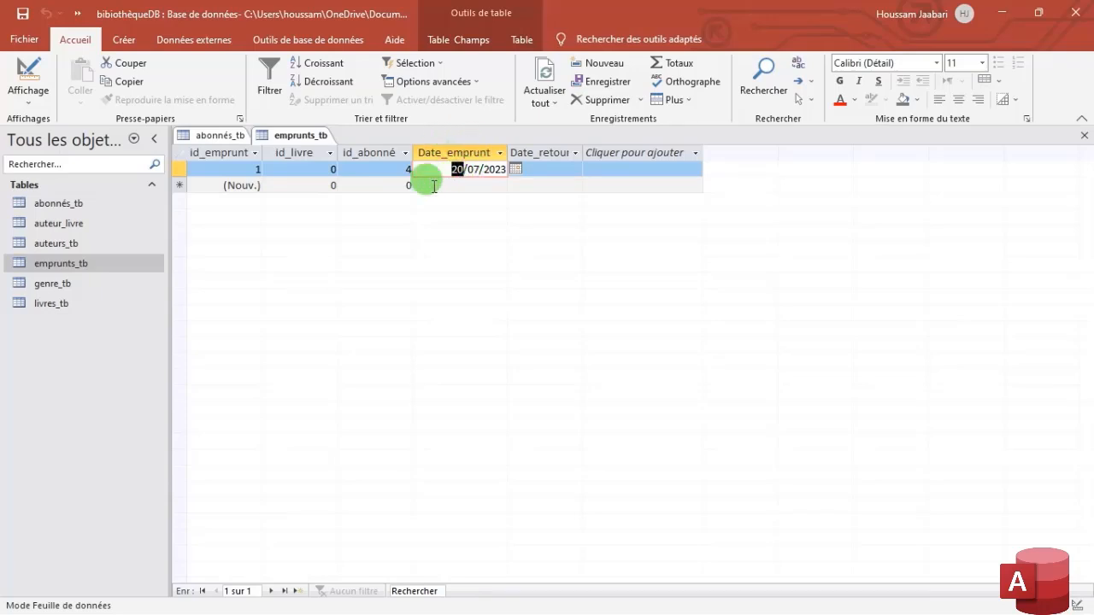
- In emprunts_tb's design view, start an input mask for Date_emprunt, saving the table when required, and choose the Date, réduit format
{"action": "left_click", "coordinate": [27, 101]}
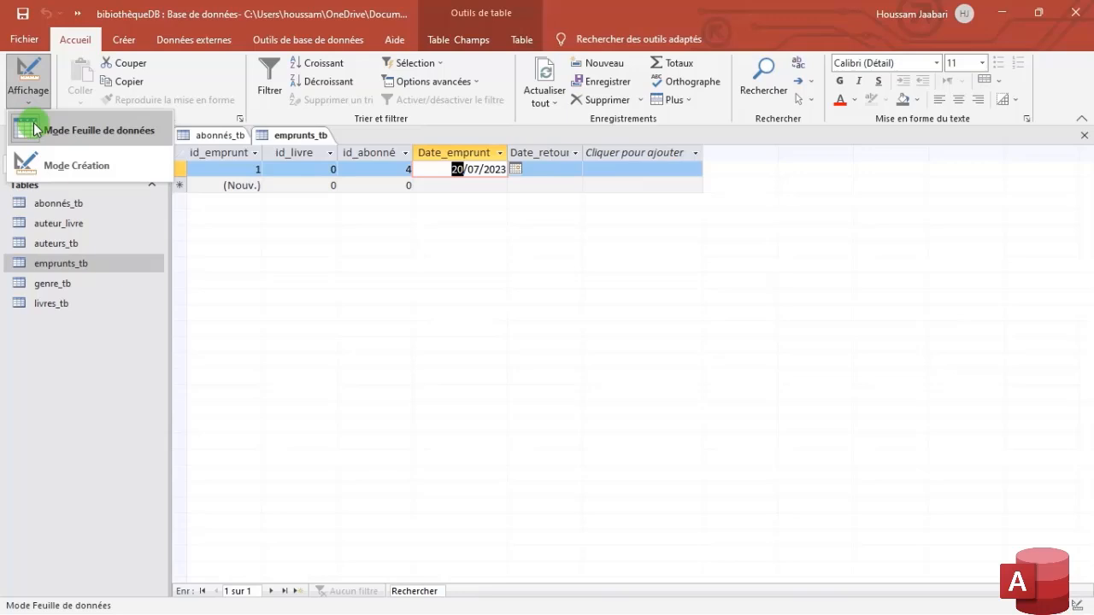
{"action": "left_click", "coordinate": [68, 166]}
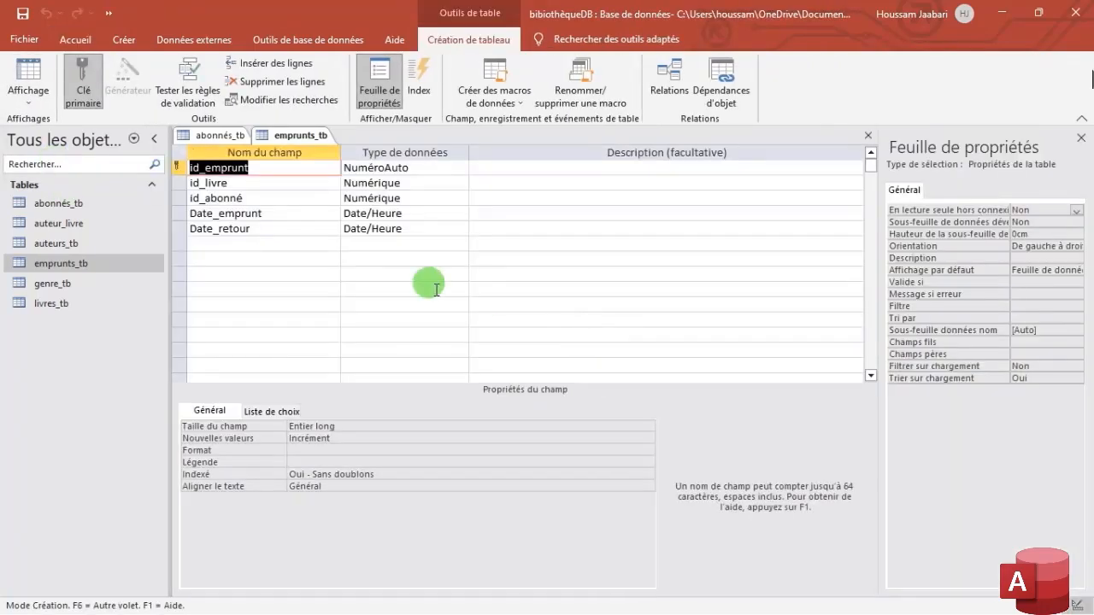
{"action": "left_click", "coordinate": [361, 211]}
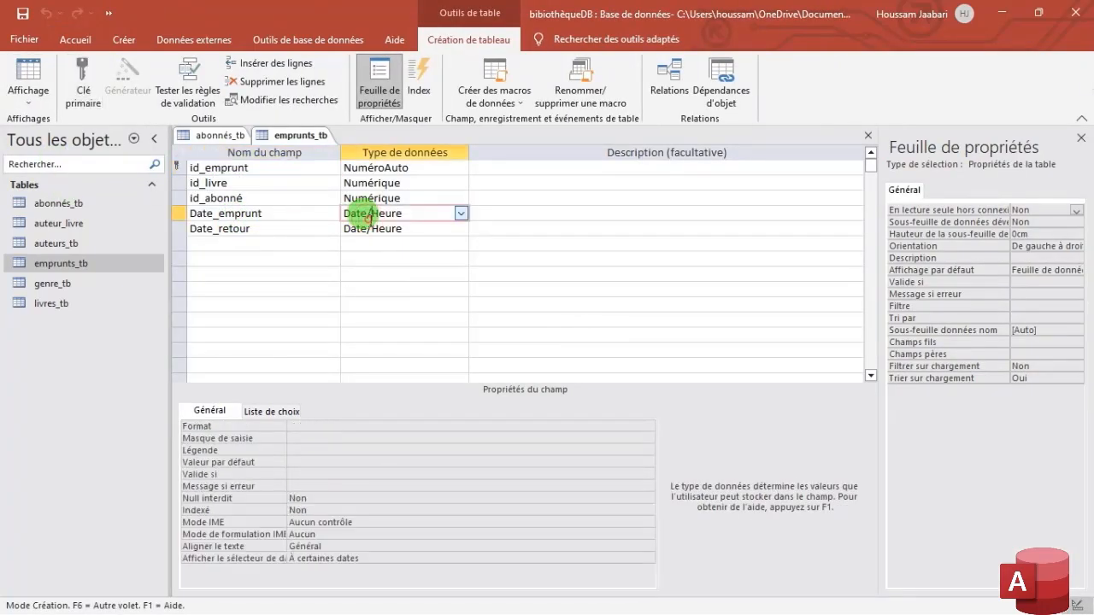
{"action": "left_click", "coordinate": [301, 436]}
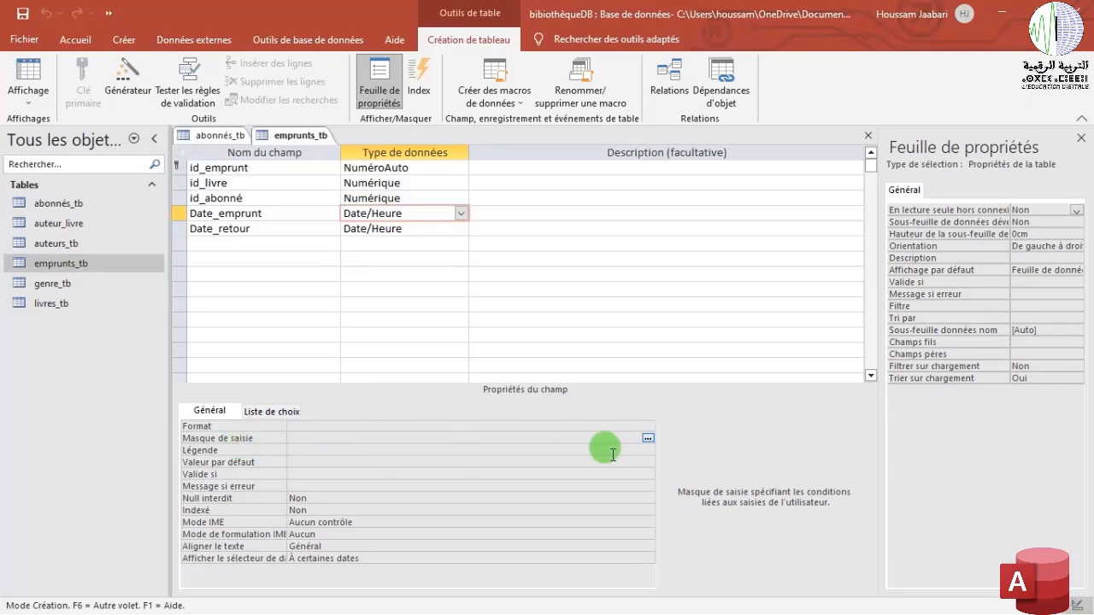
{"action": "left_click", "coordinate": [648, 438]}
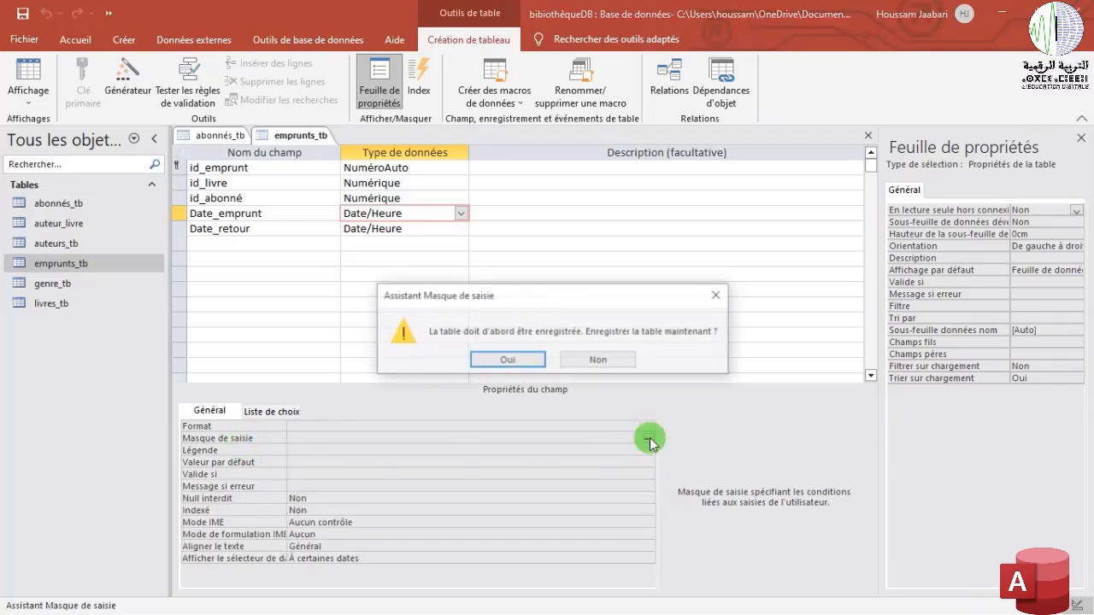
{"action": "left_click", "coordinate": [513, 362]}
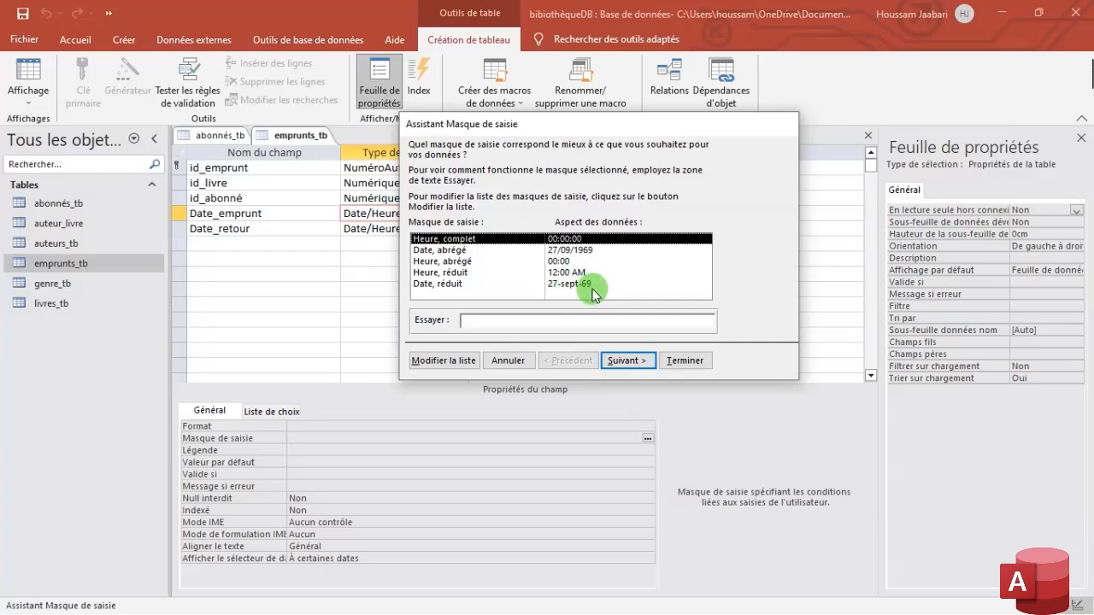
{"action": "left_click", "coordinate": [571, 283]}
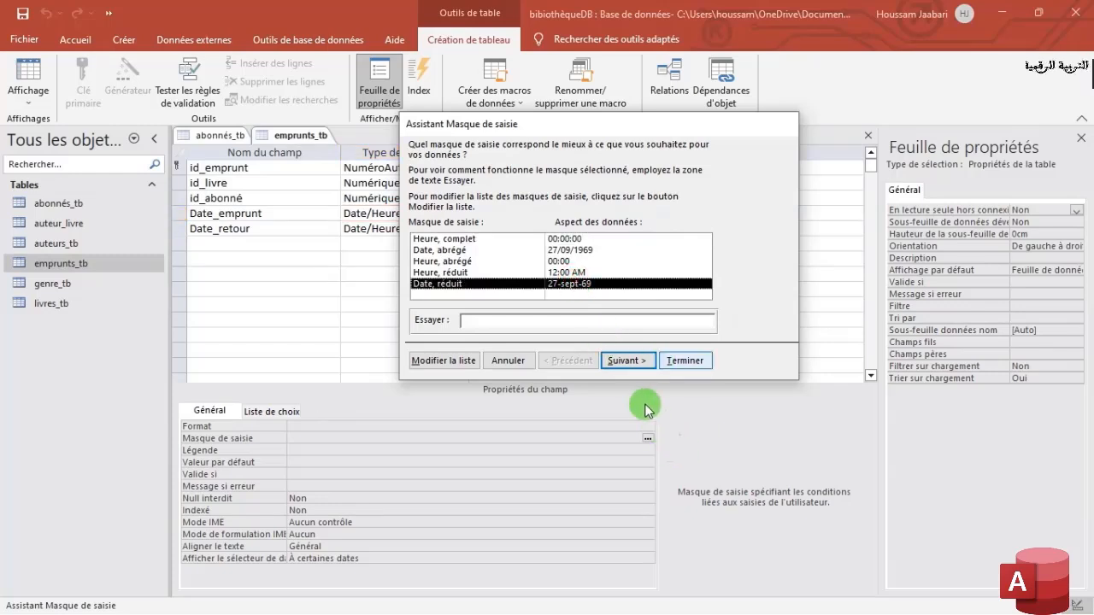
{"action": "left_click", "coordinate": [626, 361]}
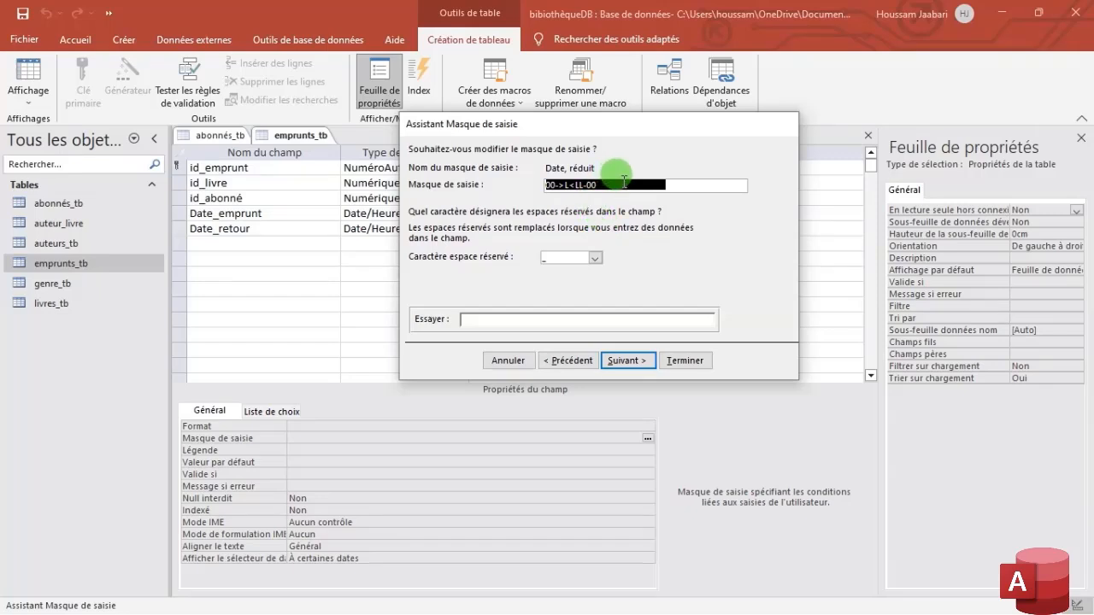
- Check the Date, réduit mask's underscore placeholders in the wizard's test field
{"action": "left_click", "coordinate": [547, 259]}
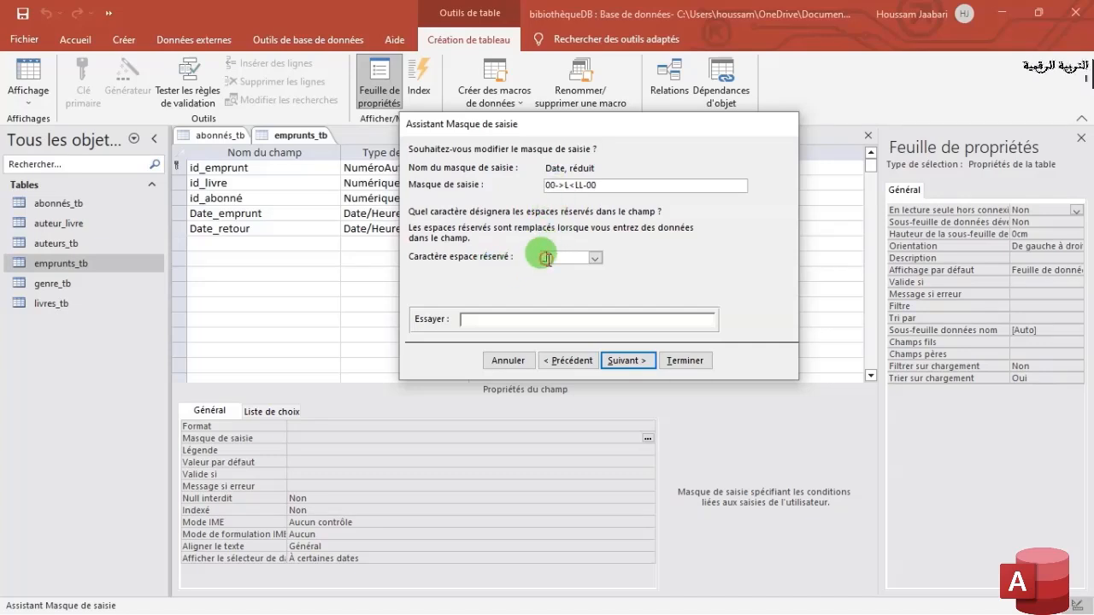
{"action": "left_click", "coordinate": [490, 321]}
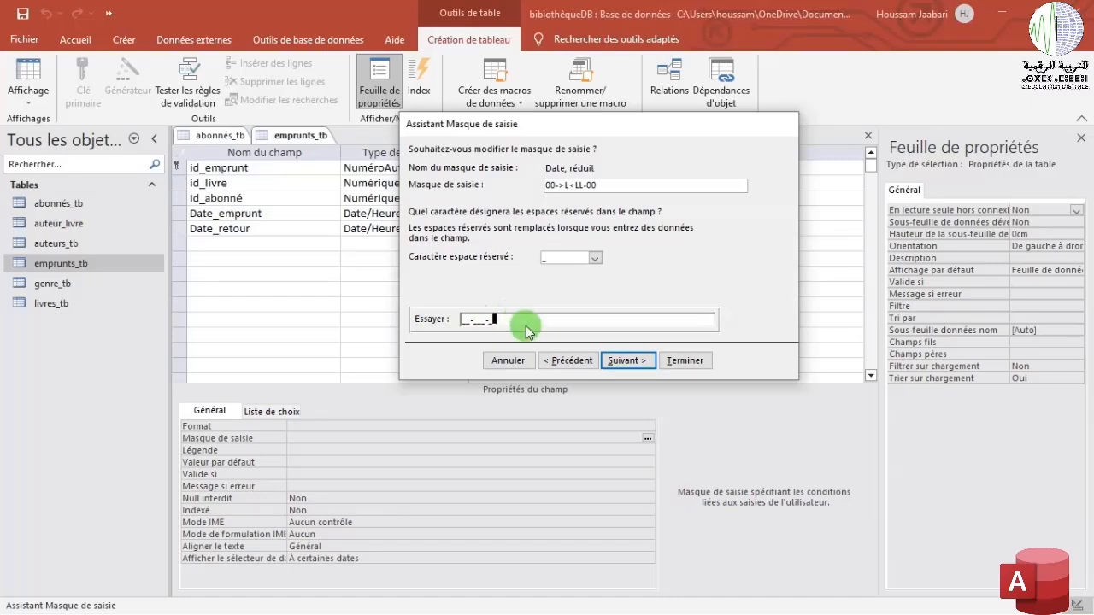
{"action": "left_click", "coordinate": [466, 318]}
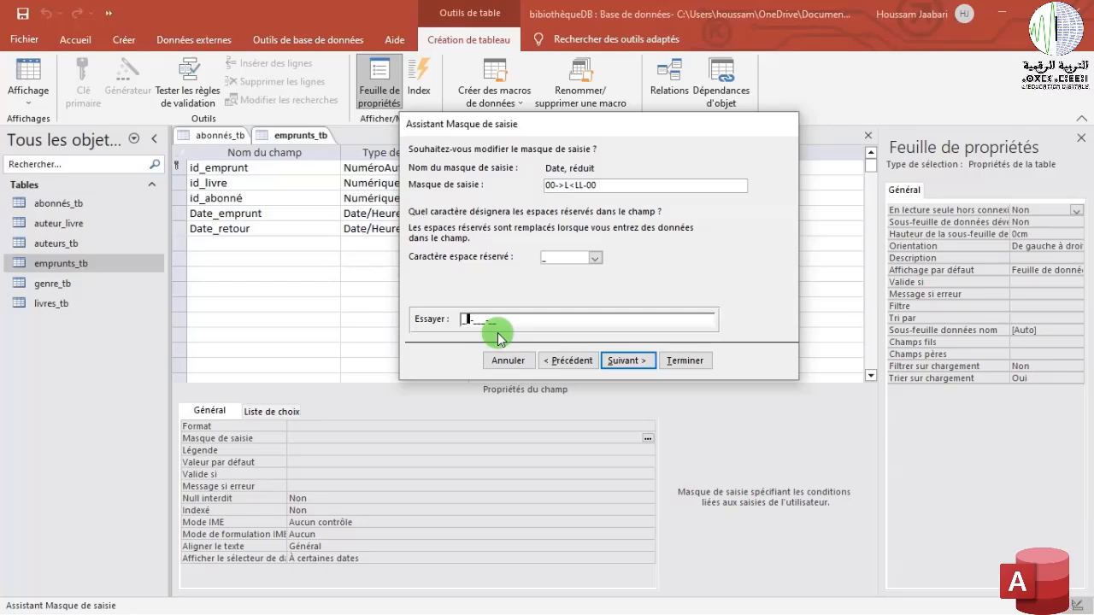
- Set the mask's placeholder character to / and finish the input mask for Date_emprunt
{"action": "left_click", "coordinate": [596, 258]}
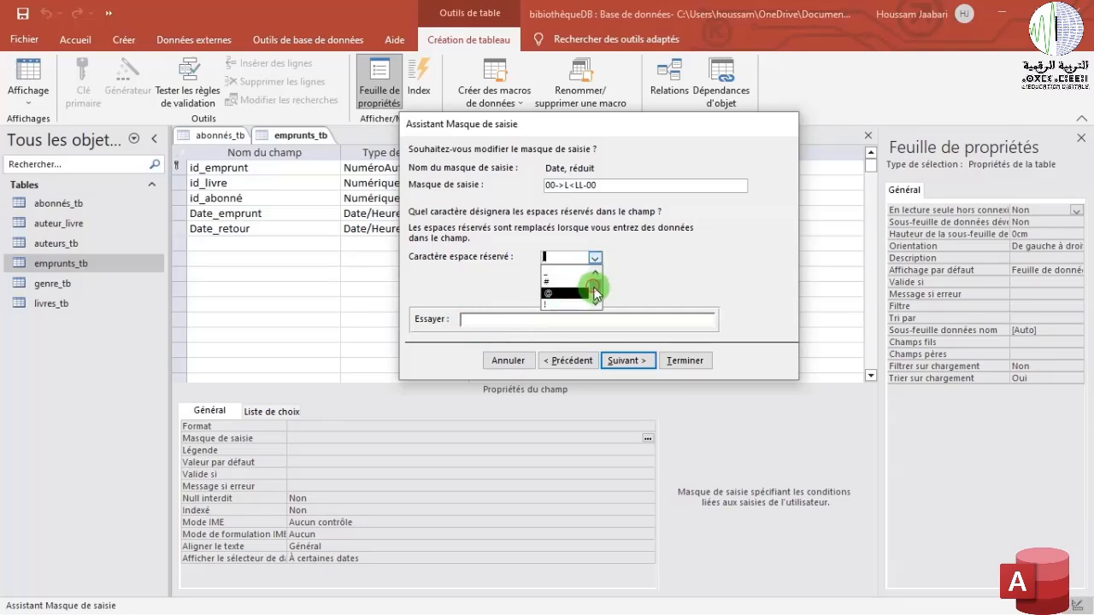
{"action": "left_click_drag", "start_coordinate": [594, 288], "coordinate": [597, 303]}
{"action": "left_click", "coordinate": [562, 257]}
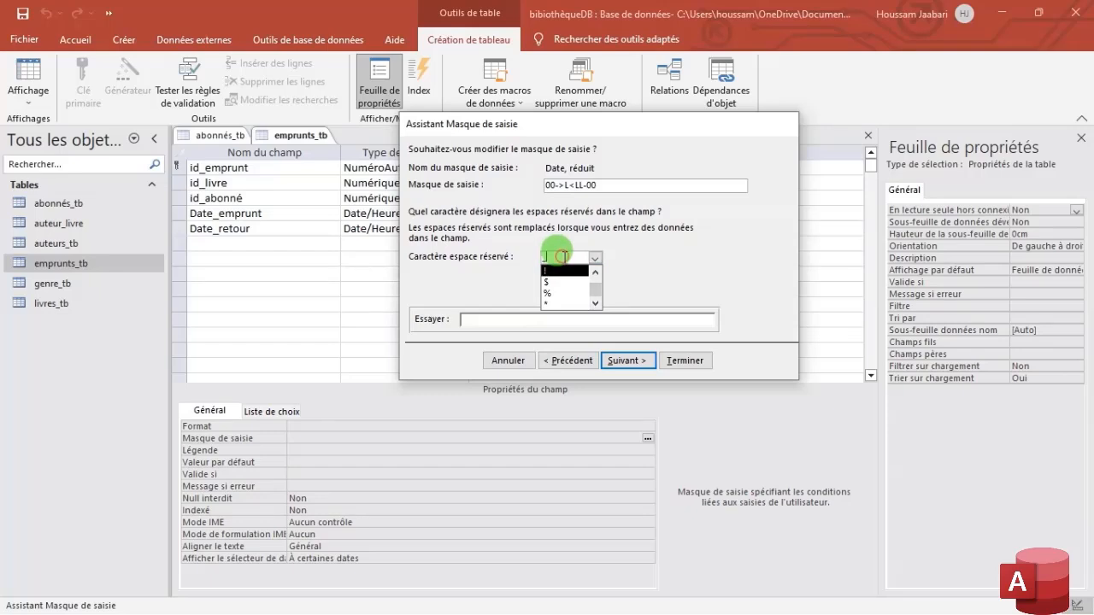
{"action": "key", "text": "BackSpace"}
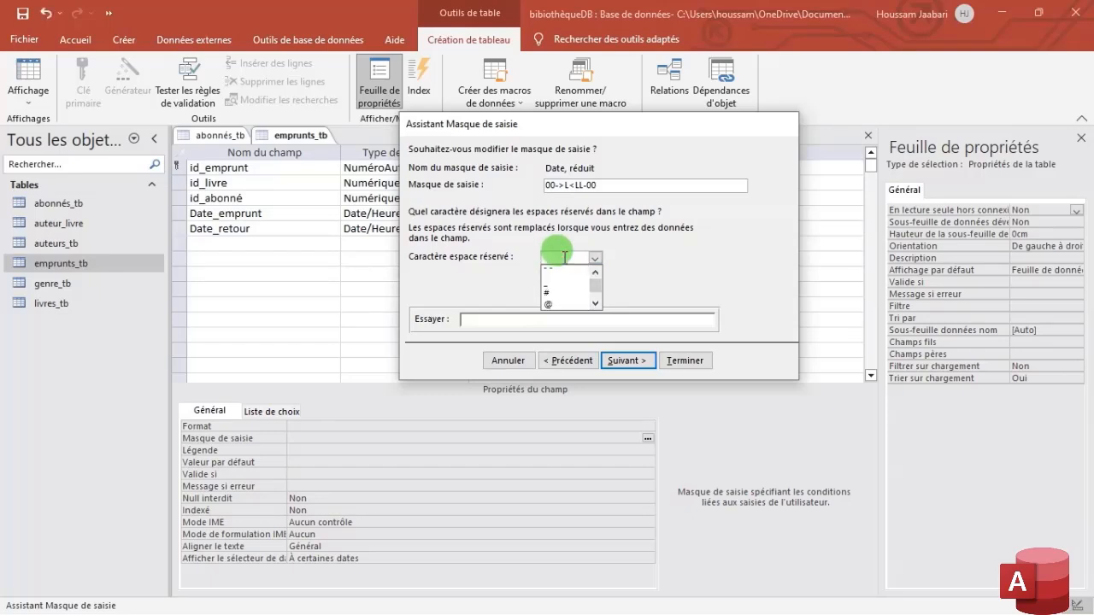
{"action": "left_click", "coordinate": [662, 268]}
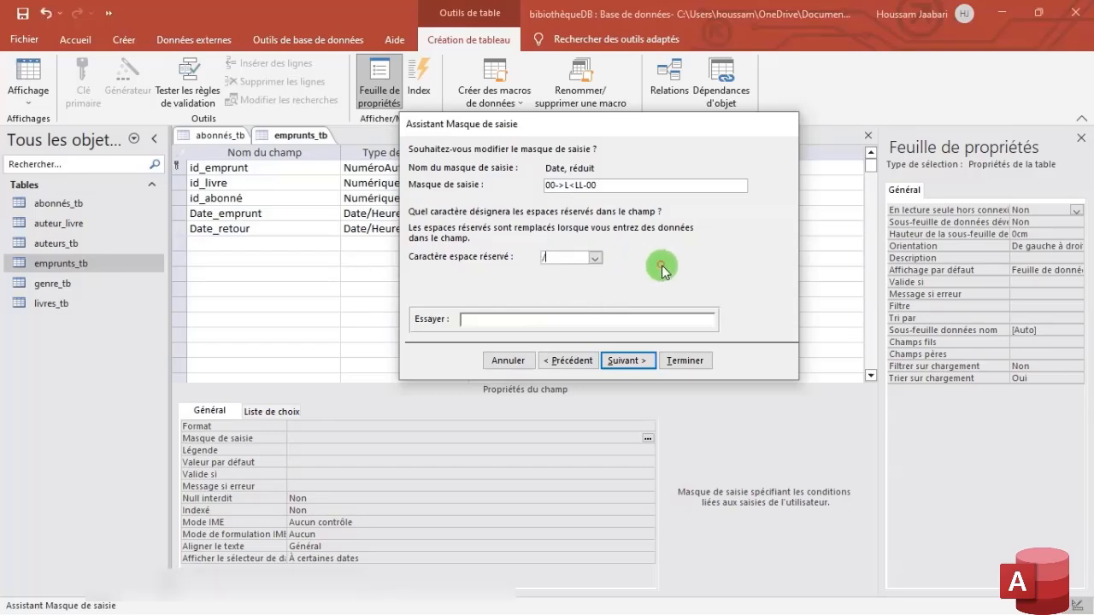
{"action": "left_click", "coordinate": [629, 360]}
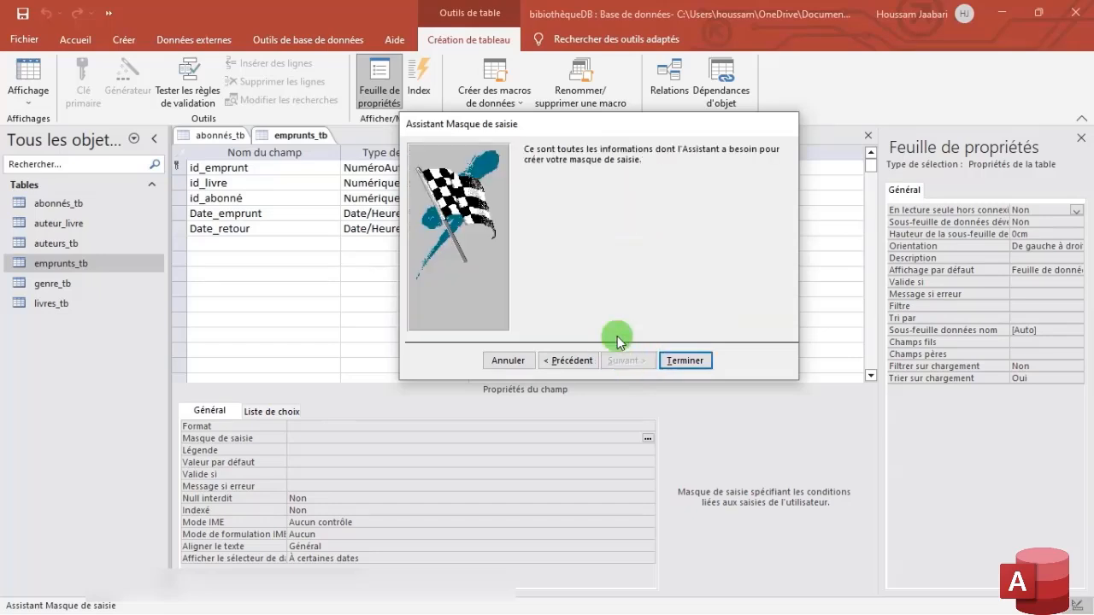
{"action": "left_click", "coordinate": [685, 360]}
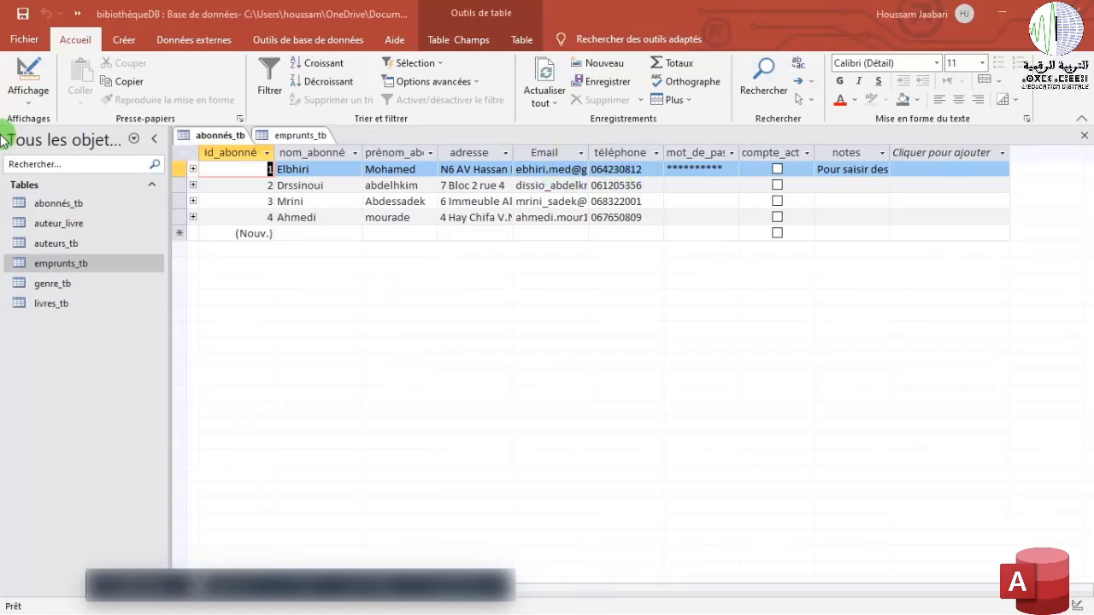
- Switch the abonnés_tb table to design view and open the input mask wizard for the téléphone field
{"action": "left_click", "coordinate": [28, 98]}
{"action": "left_click", "coordinate": [62, 168]}
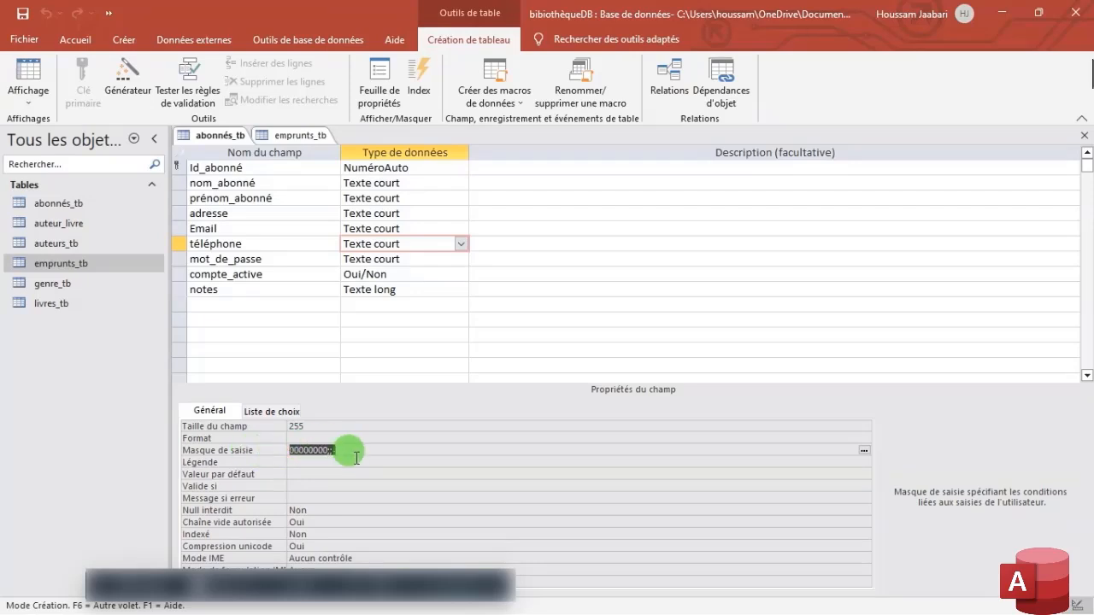
{"action": "right_click", "coordinate": [339, 453]}
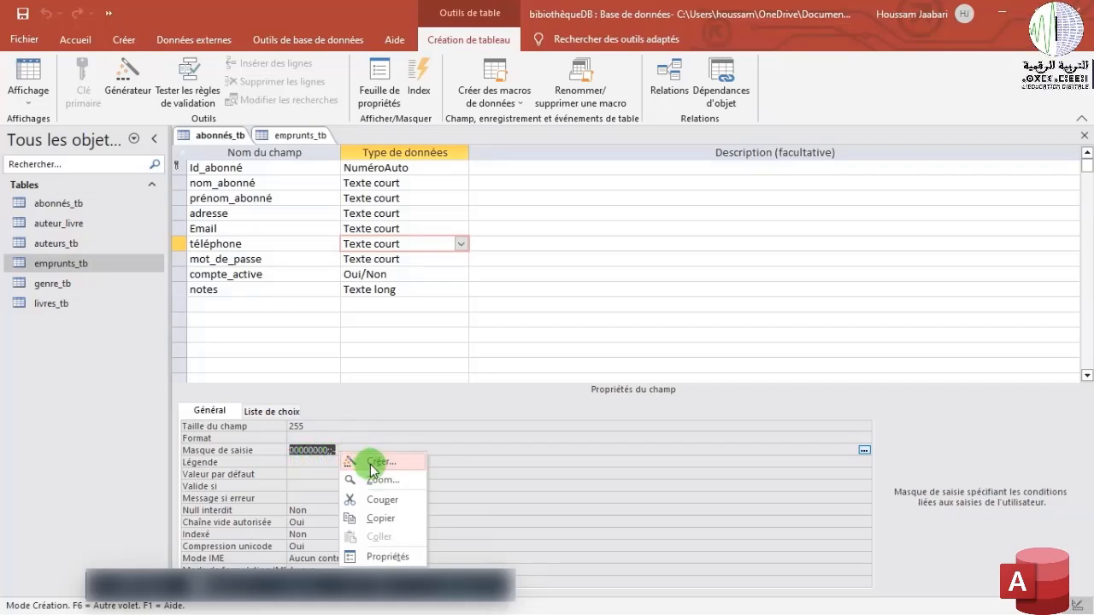
{"action": "left_click", "coordinate": [373, 466]}
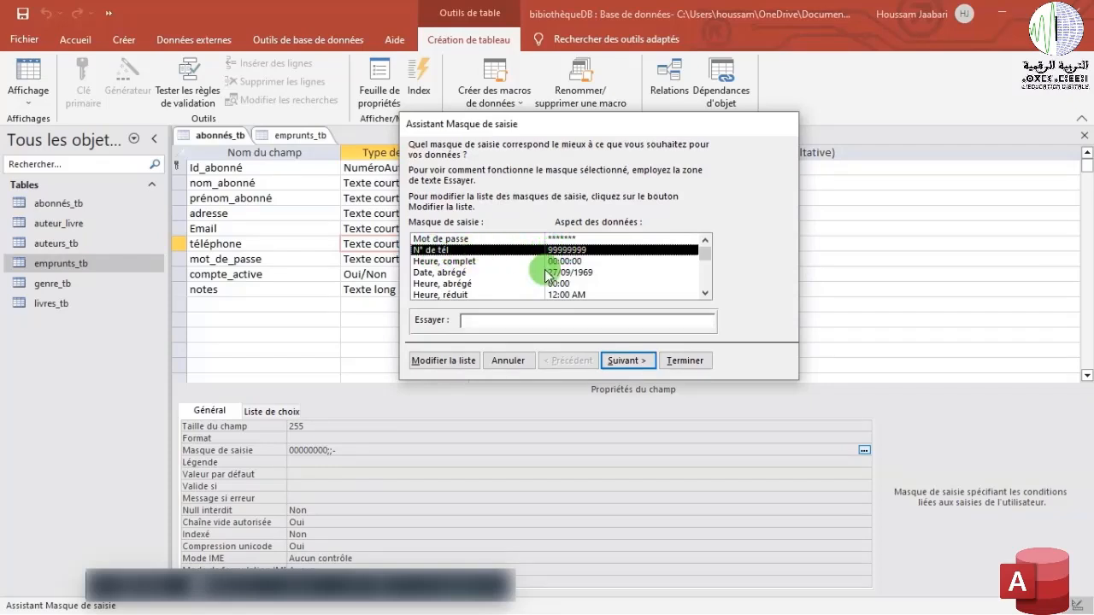
- In the wizard's mask list, re-enter the phone mask's description as N° de tél and check its mask 00000000 and sample data 99999999
{"action": "left_click", "coordinate": [437, 360]}
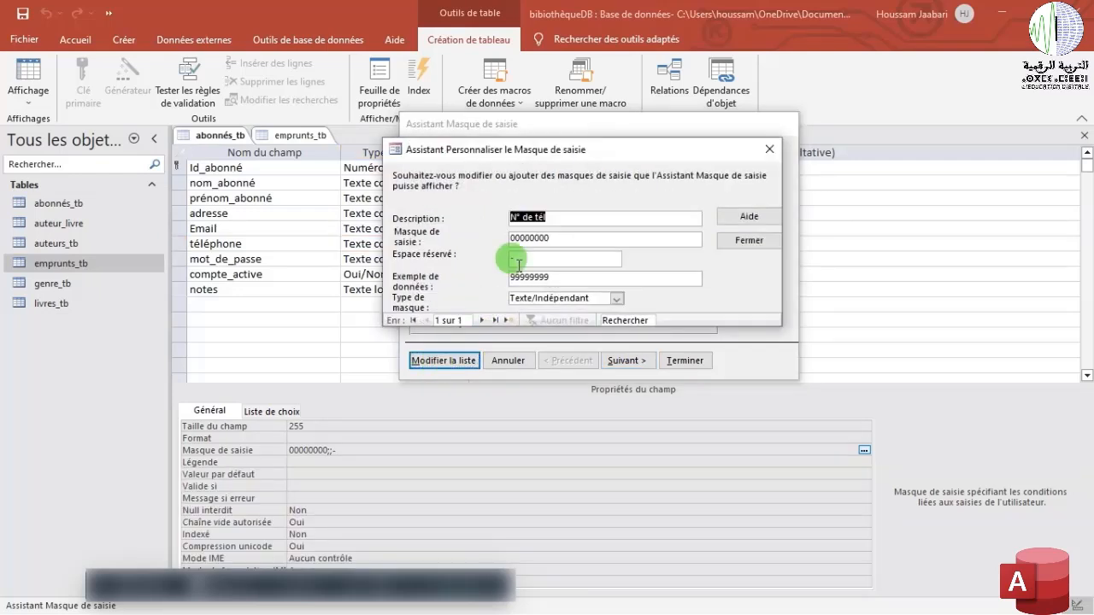
{"action": "left_click", "coordinate": [553, 217]}
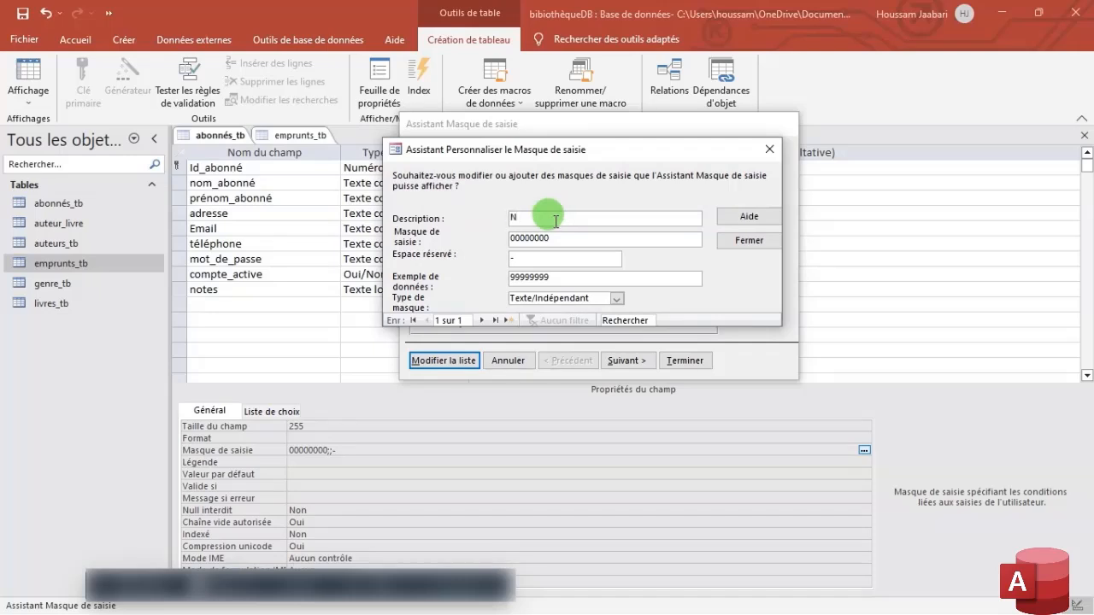
{"action": "type", "text": "]"}
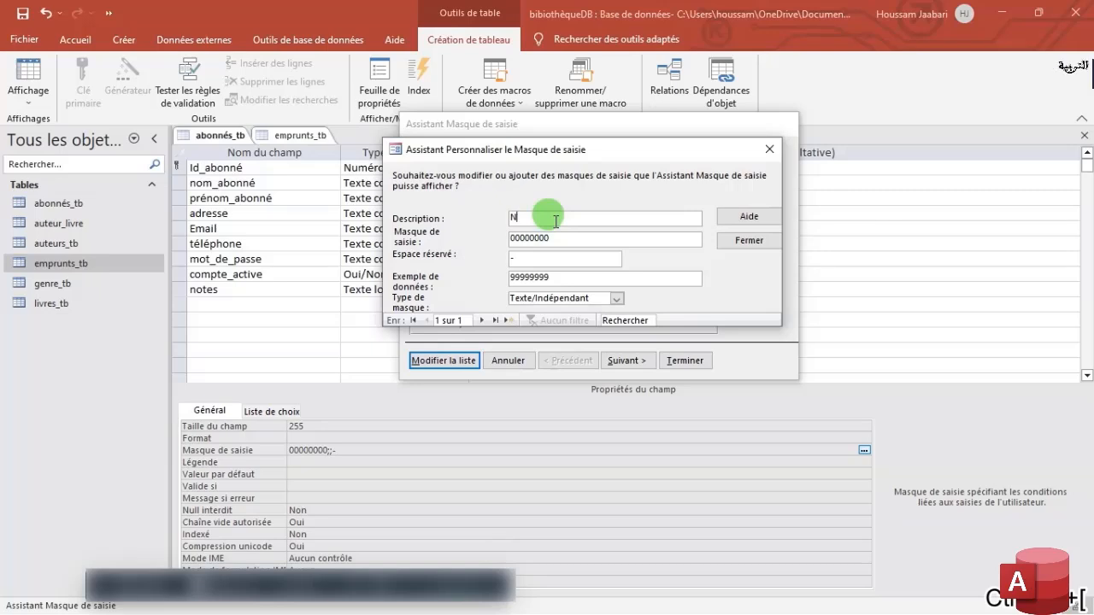
{"action": "type", "text": "de tél"}
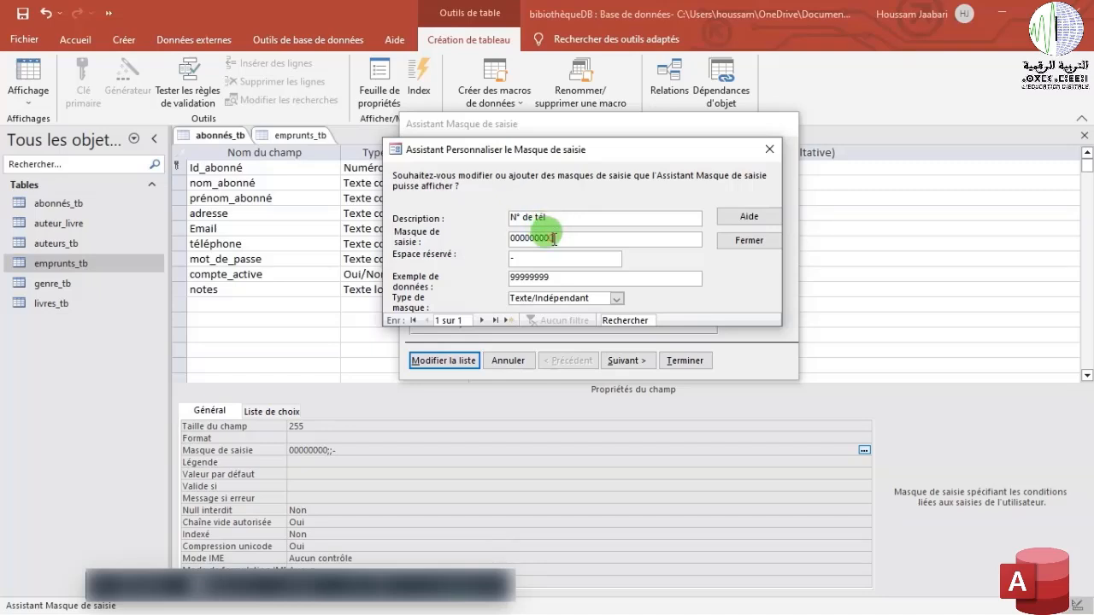
{"action": "left_click", "coordinate": [557, 239]}
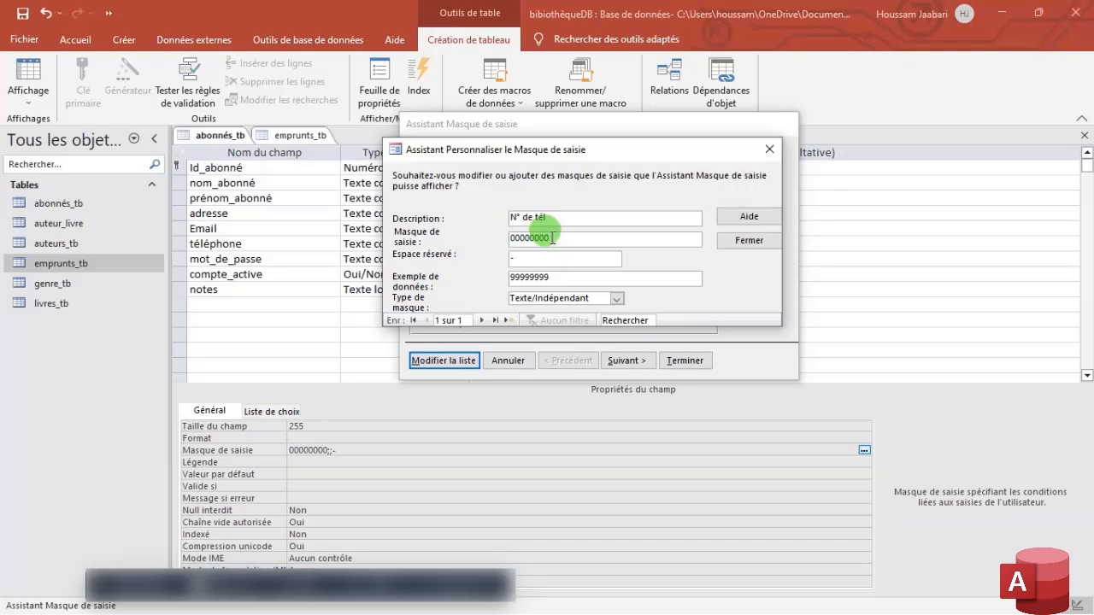
{"action": "left_click_drag", "start_coordinate": [552, 238], "coordinate": [510, 239]}
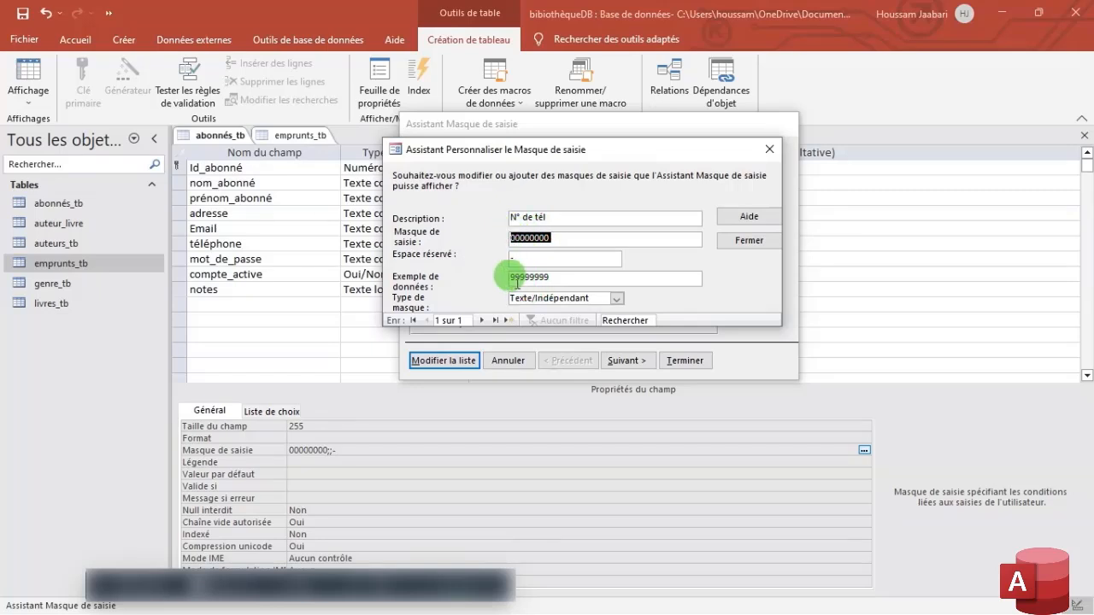
{"action": "left_click", "coordinate": [554, 278]}
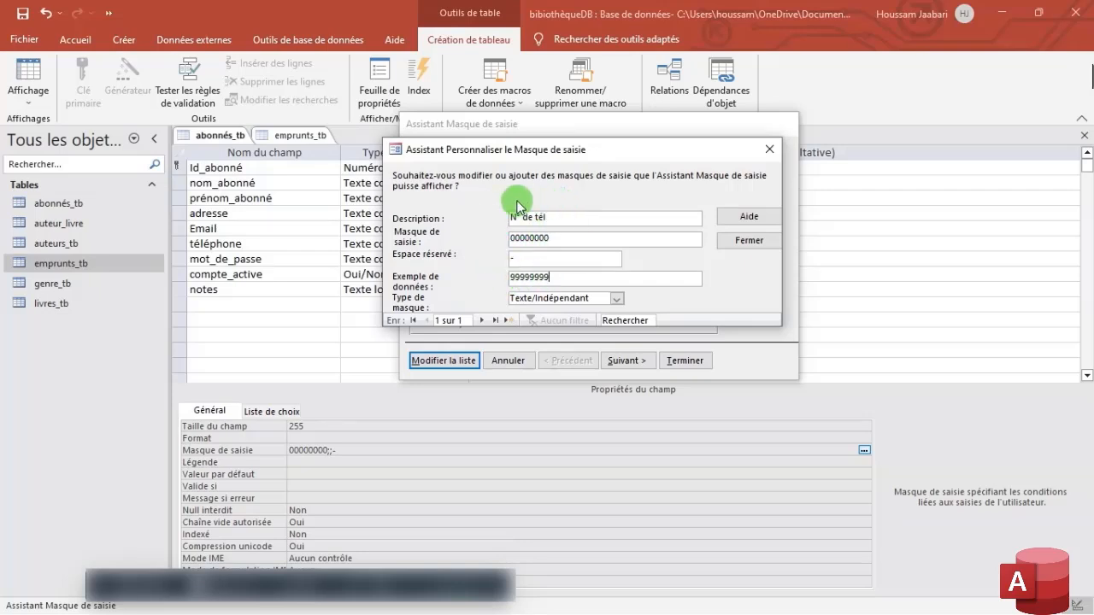
{"action": "left_click", "coordinate": [747, 242]}
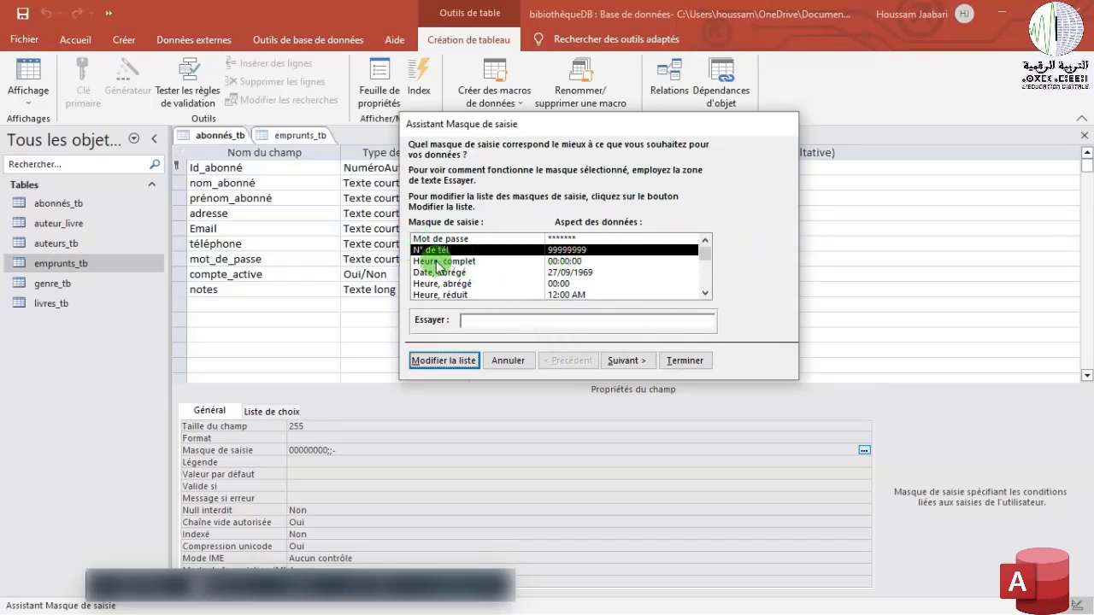
- Proceed with the N° de tél mask and try it out with a sample eight-digit number in the wizard's test field
{"action": "left_click", "coordinate": [622, 361]}
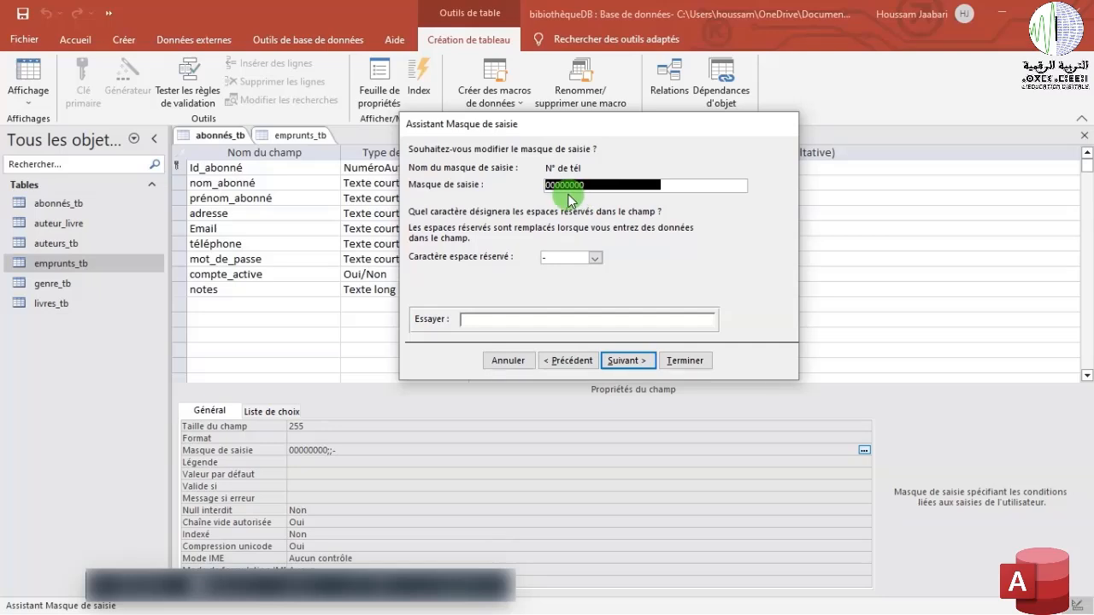
{"action": "left_click", "coordinate": [492, 320]}
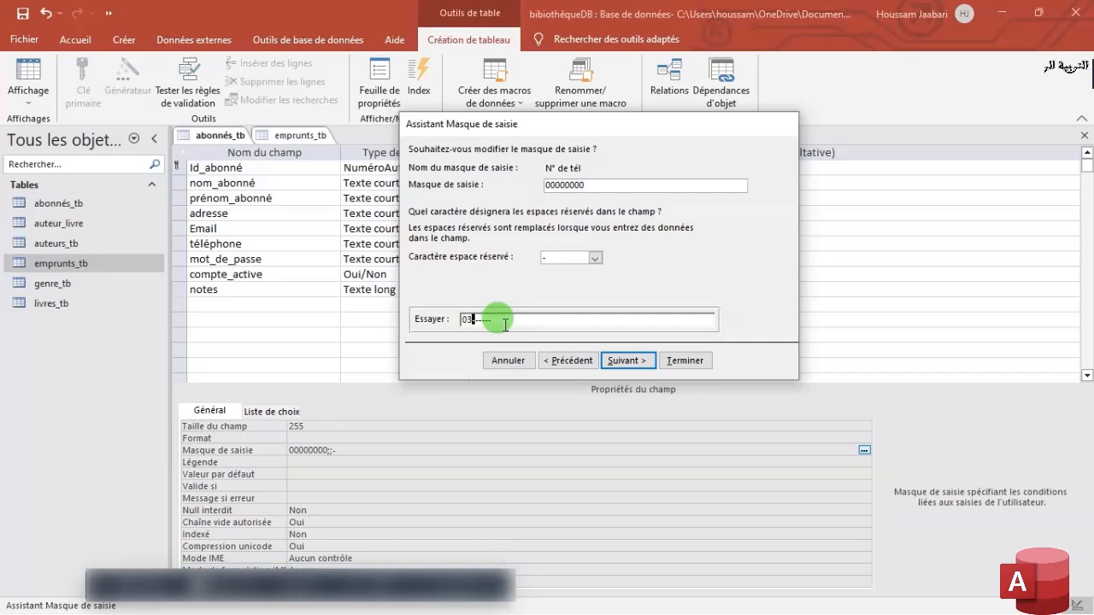
{"action": "type", "text": "23112"}
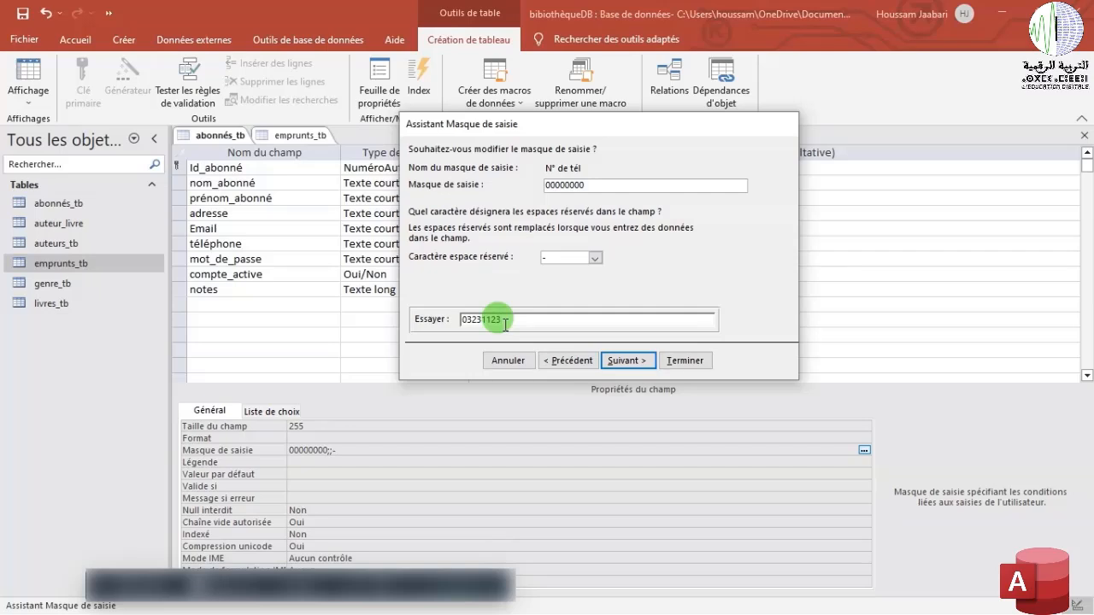
{"action": "type", "text": "3"}
- Finish the téléphone input mask, storing the data without the symbols in the mask
{"action": "left_click", "coordinate": [626, 363]}
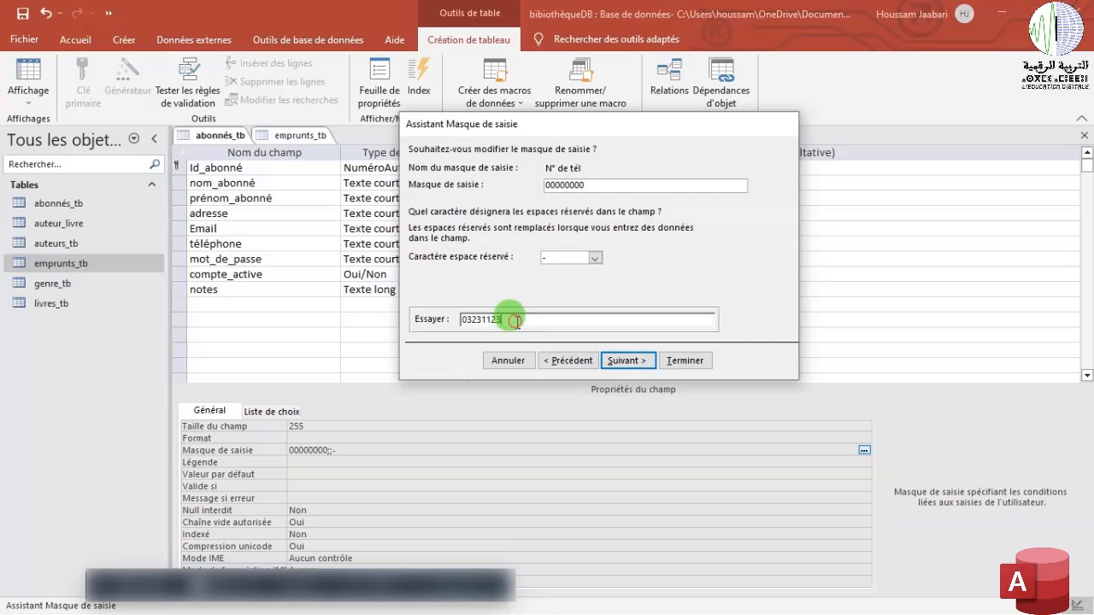
{"action": "left_click", "coordinate": [623, 362]}
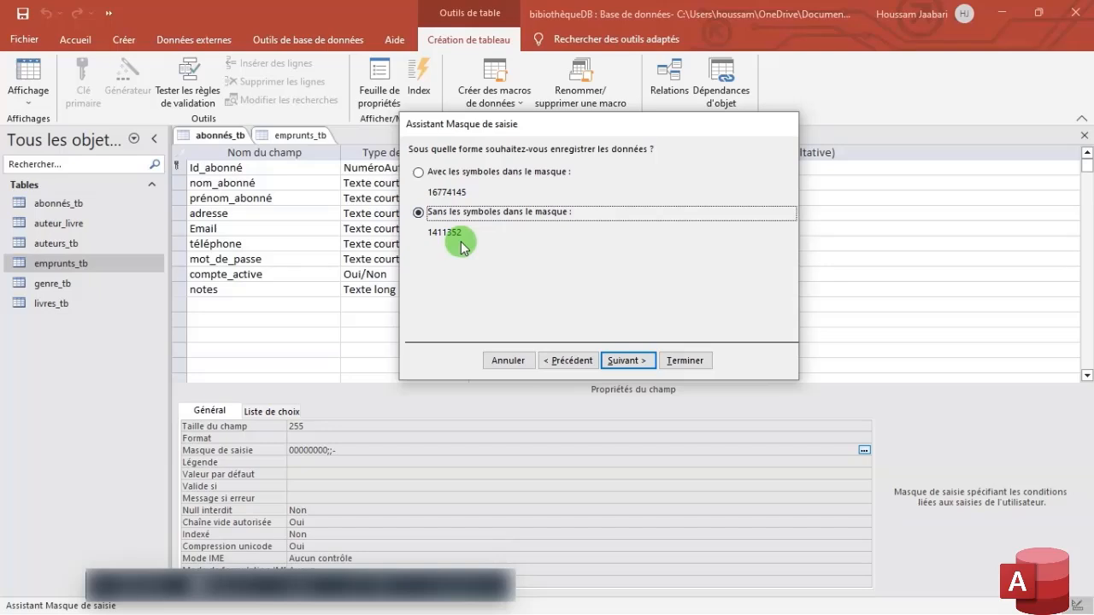
{"action": "left_click", "coordinate": [628, 359]}
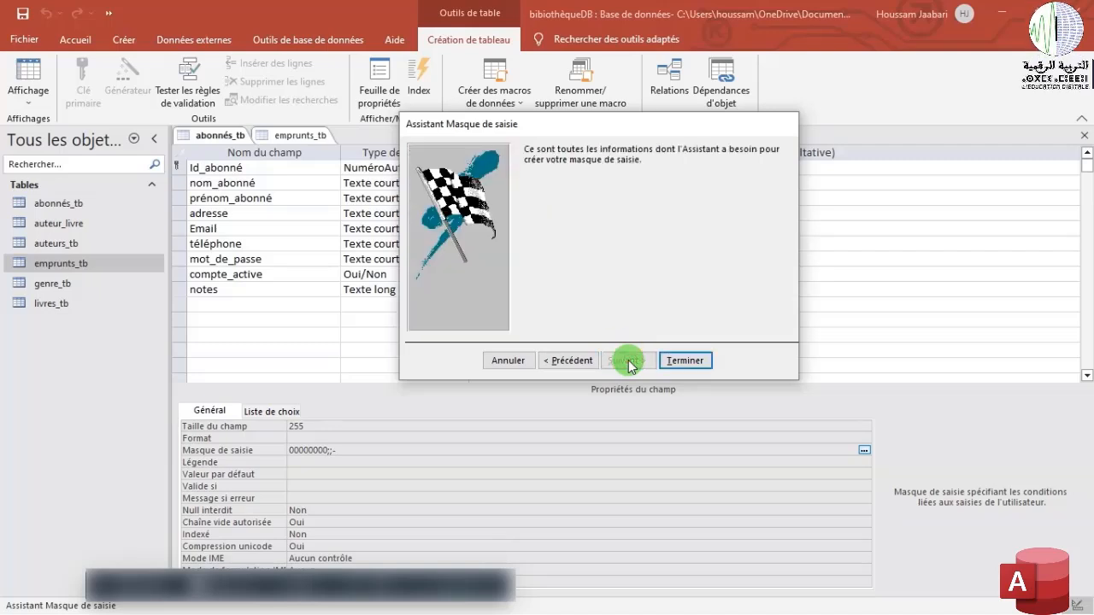
{"action": "left_click", "coordinate": [672, 359]}
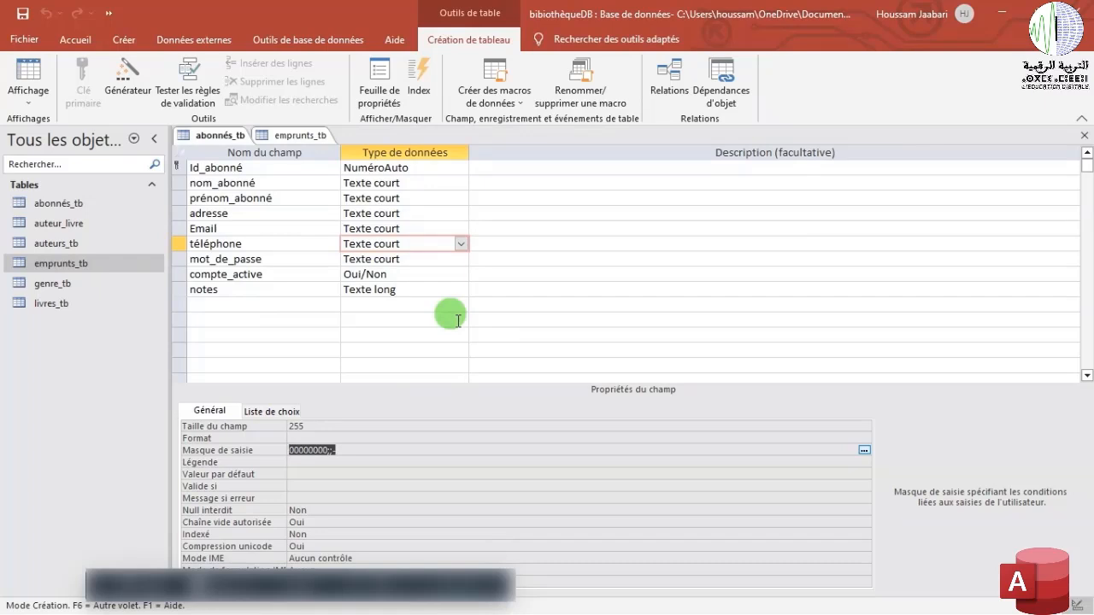
- Save the abonnés_tb design and display the table's records in datasheet view
{"action": "key", "text": "ctrl+s"}
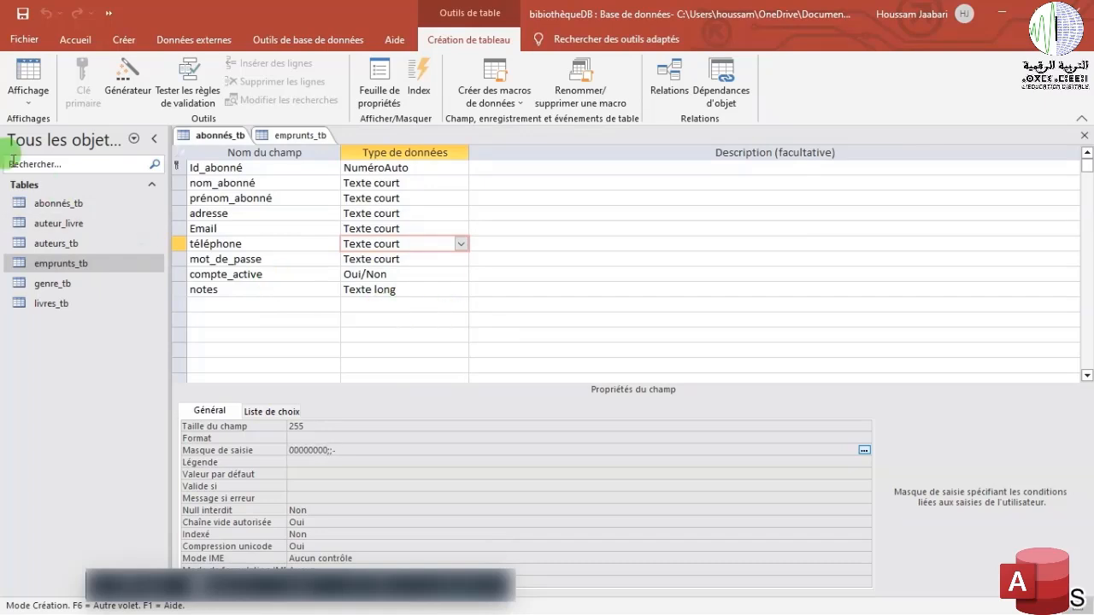
{"action": "left_click", "coordinate": [37, 106]}
{"action": "left_click", "coordinate": [43, 124]}
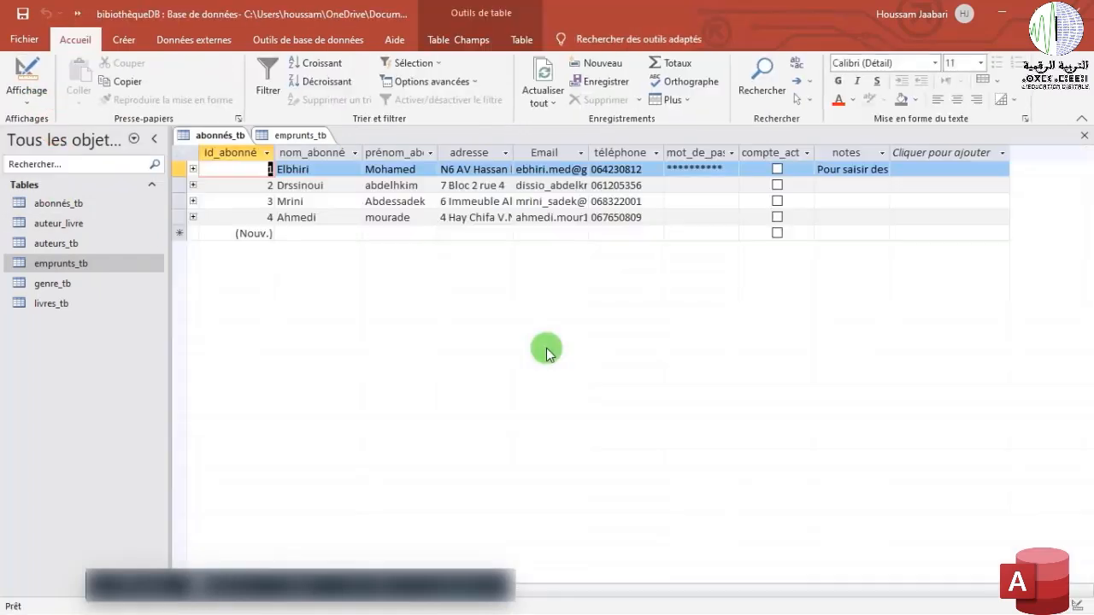